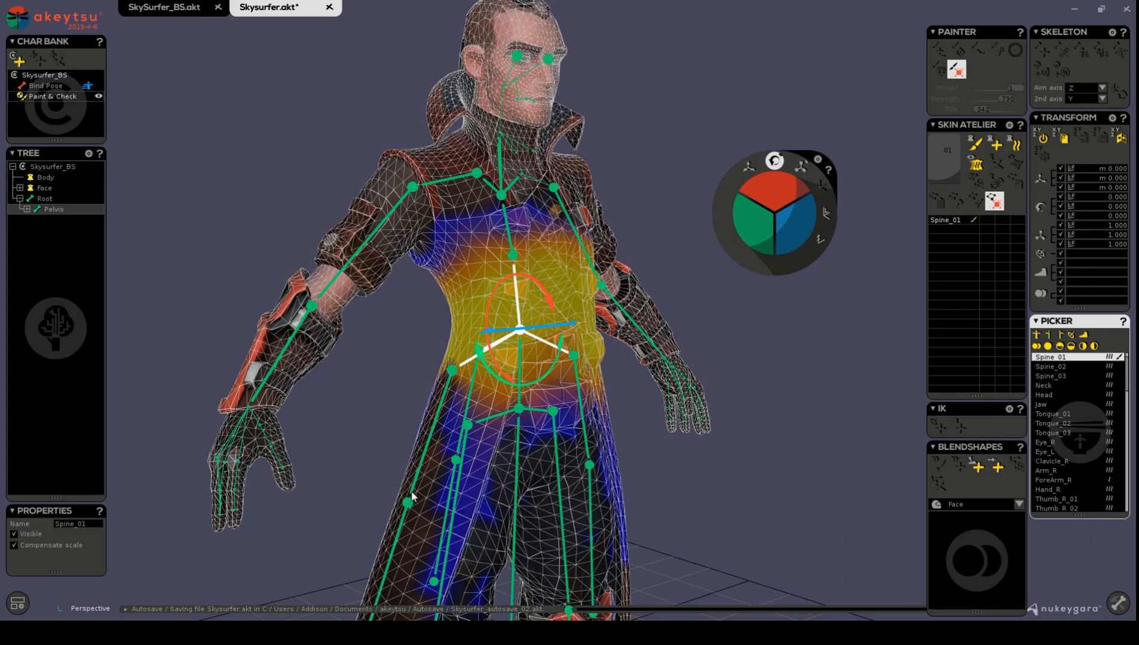
left_click_drag(680, 422, 519, 417, "alt")
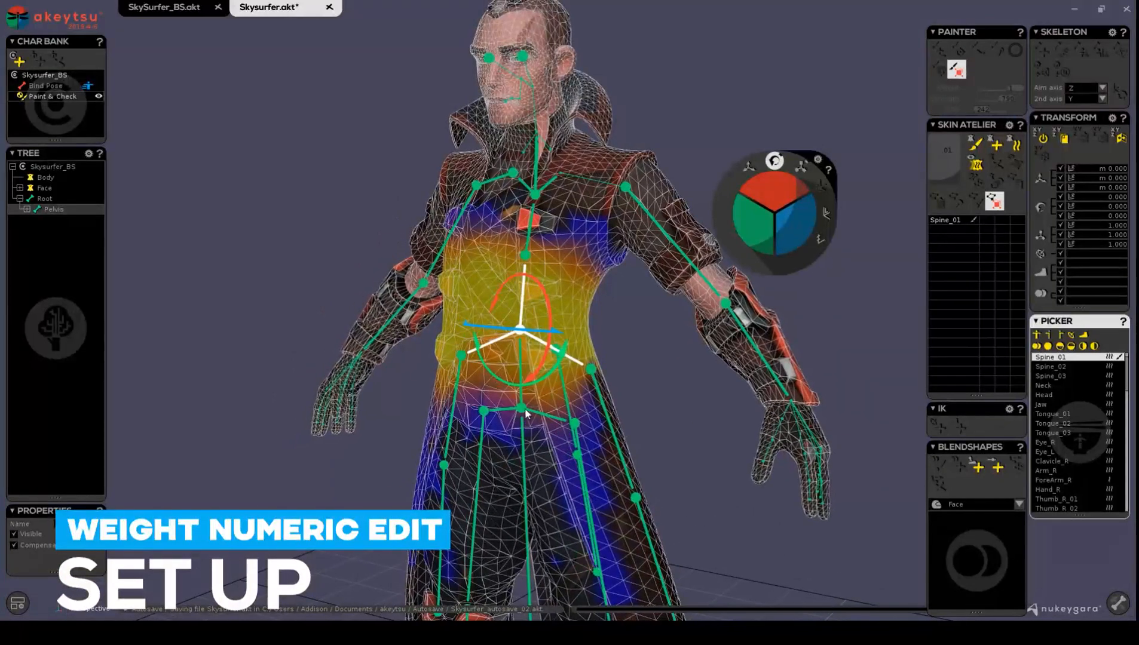
left_click_drag(553, 276, 689, 283, "alt")
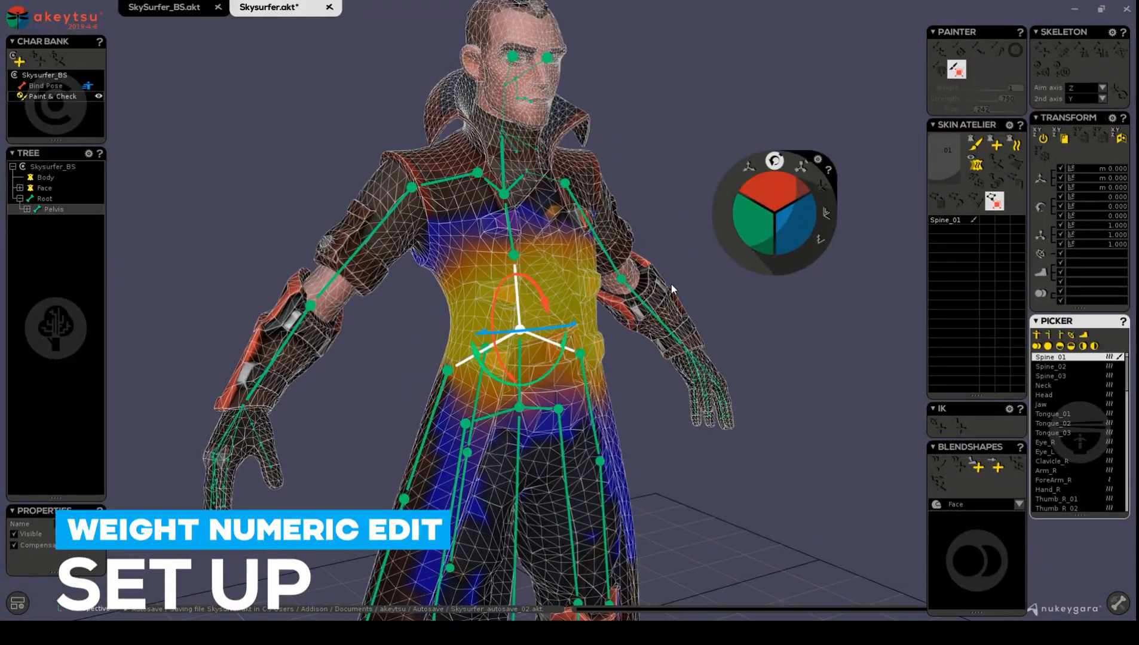
left_click_drag(633, 200, 589, 212, "alt")
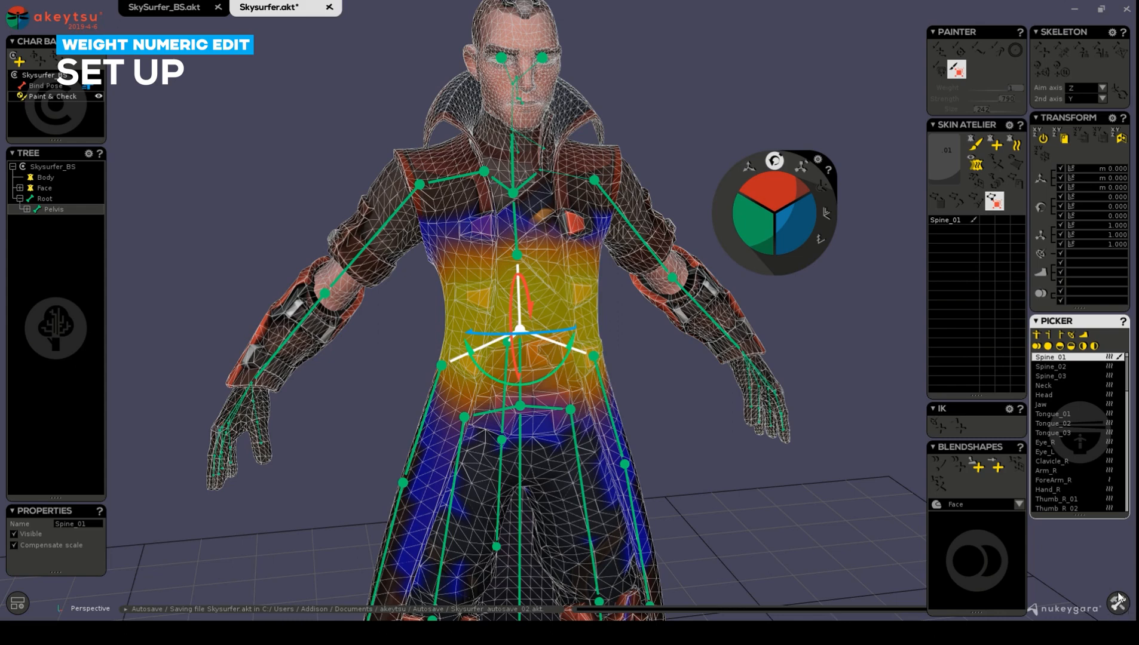
left_click_drag(514, 331, 435, 311, "alt")
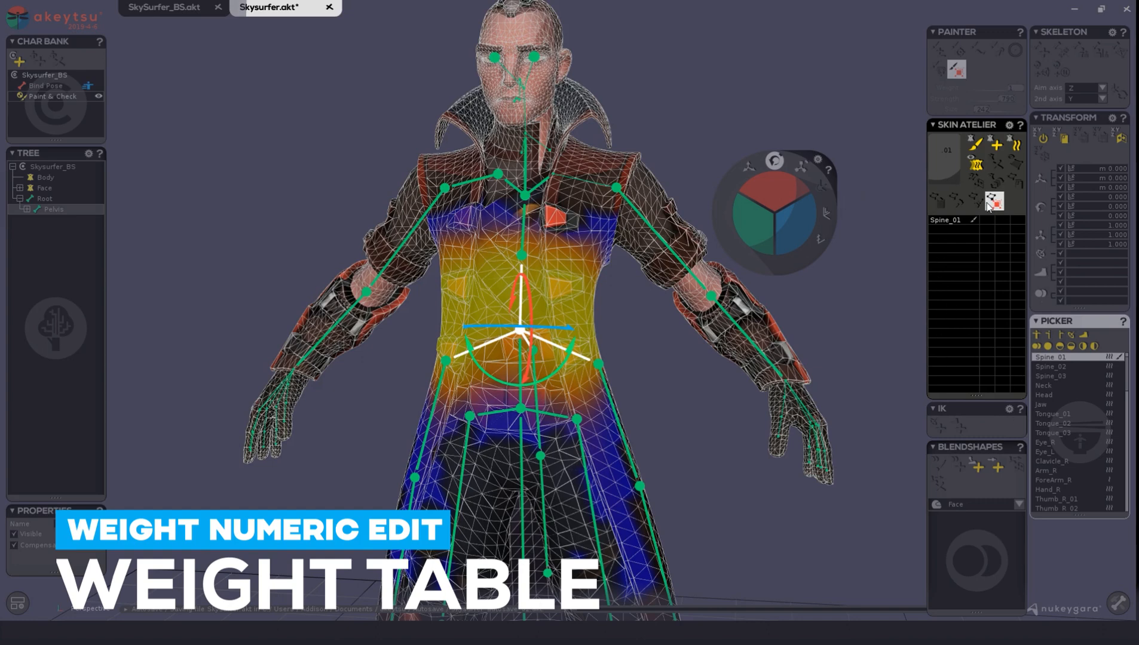
Select the Arm_L joint and all the vertices it influences.
left_click(644, 222)
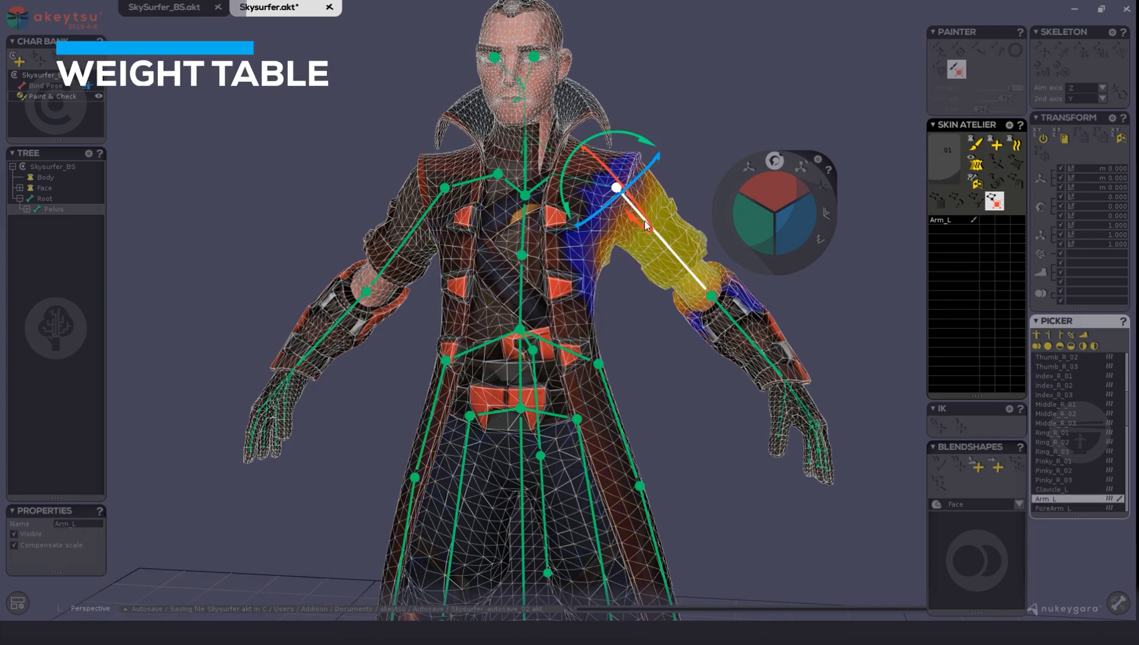
right_click(951, 219)
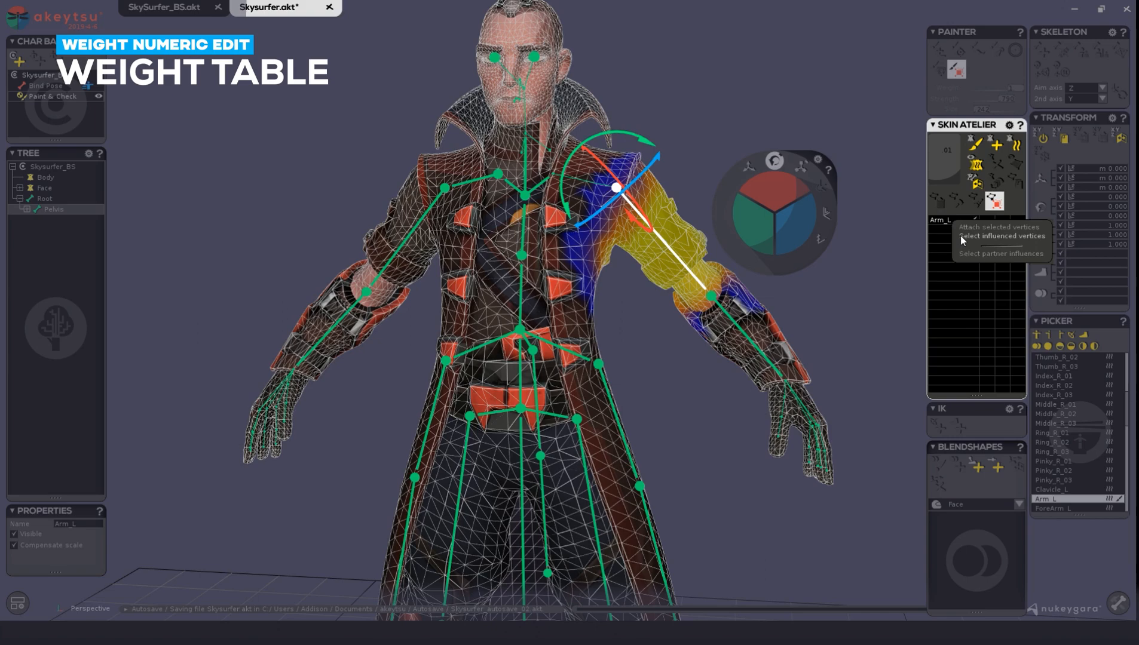
left_click(960, 236)
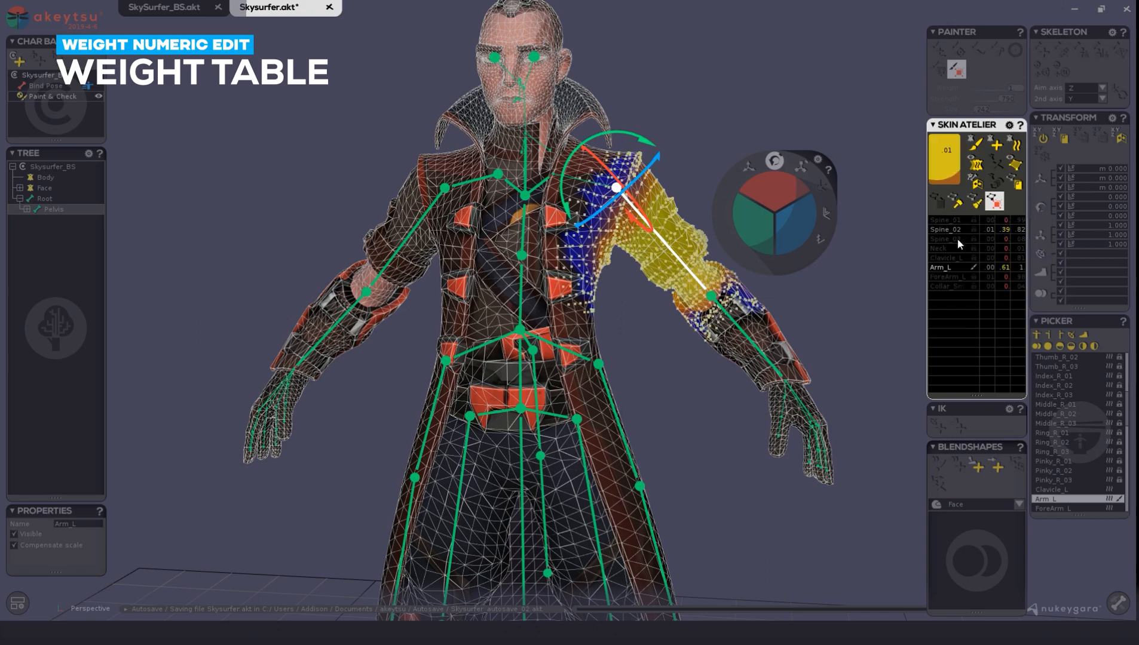
Set the color of the last selected vertex to red in the Color preferences.
middle_click_drag(685, 233, 688, 164)
left_click(817, 160)
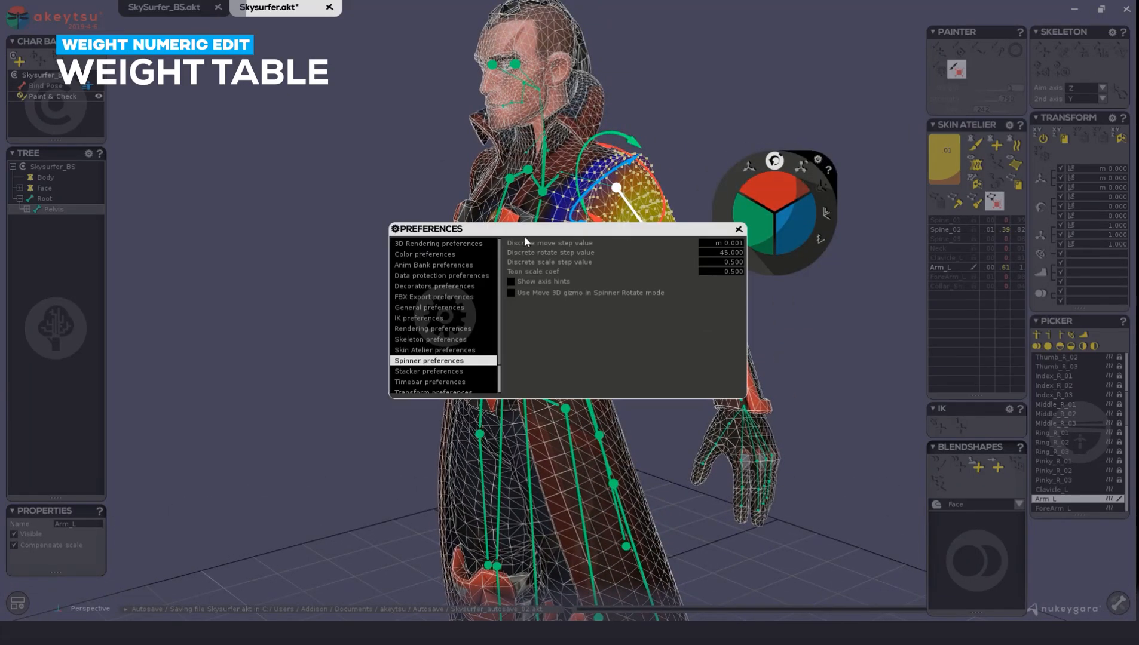
left_click(422, 256)
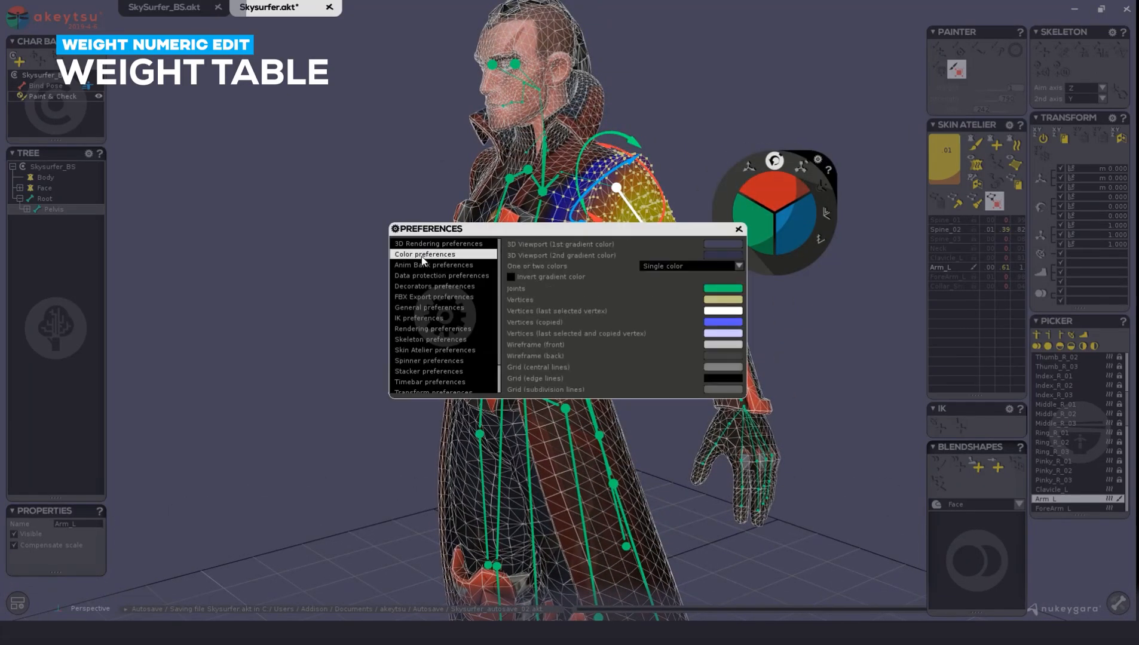
left_click_drag(645, 230, 407, 235)
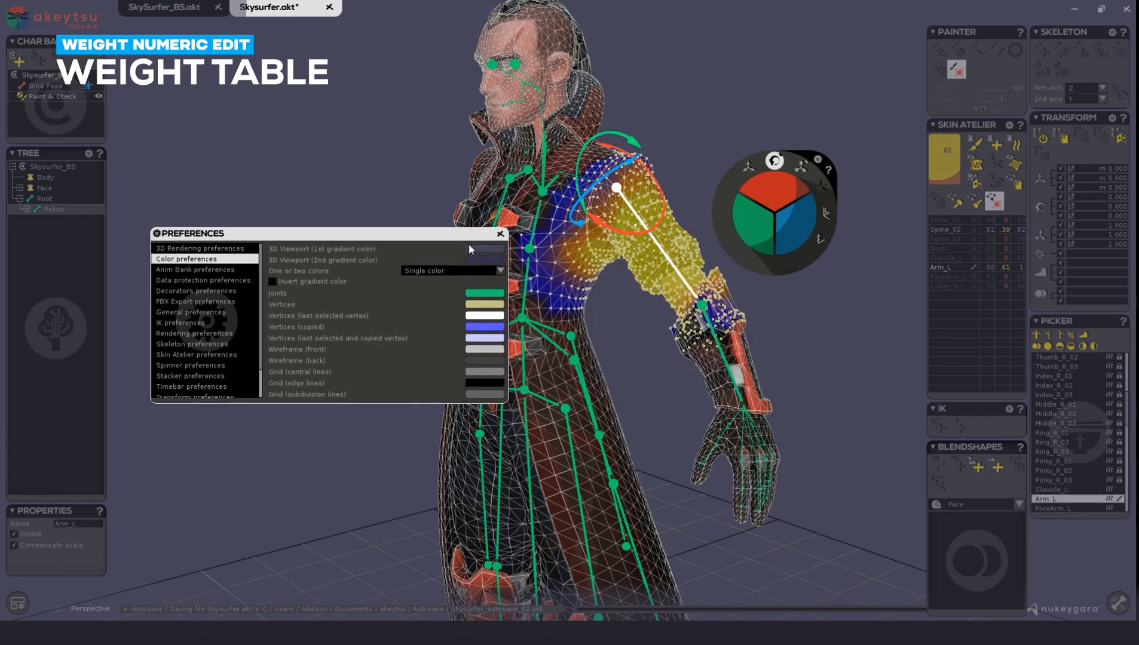
left_click_drag(660, 328, 625, 320, "alt")
scroll(687, 318, "up", 5)
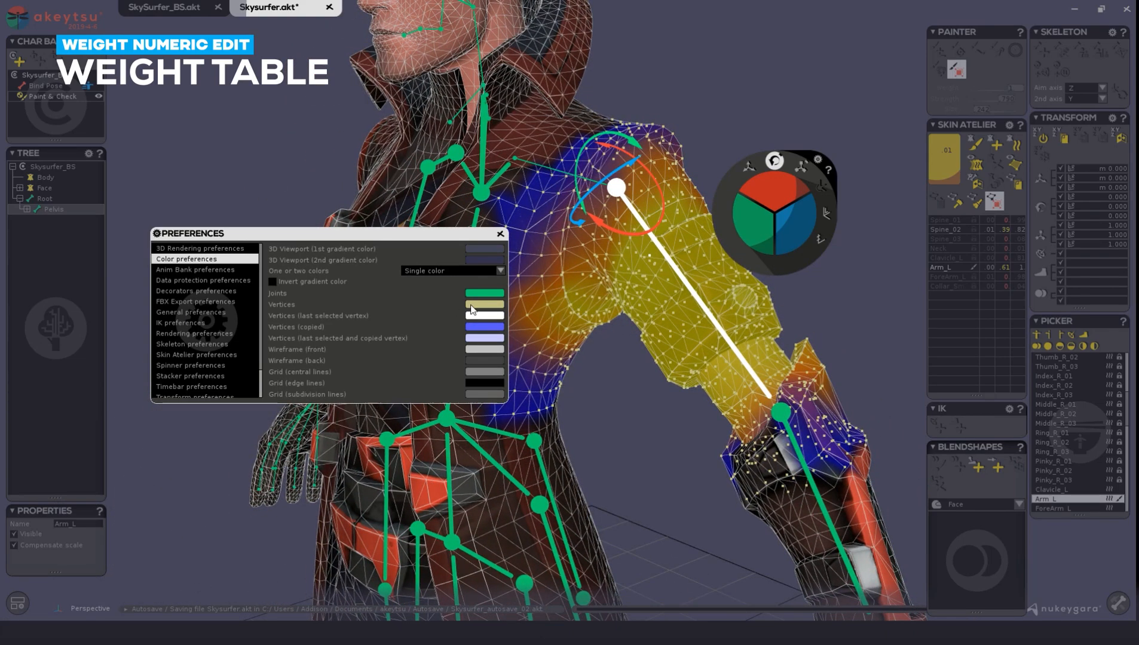
left_click(484, 318)
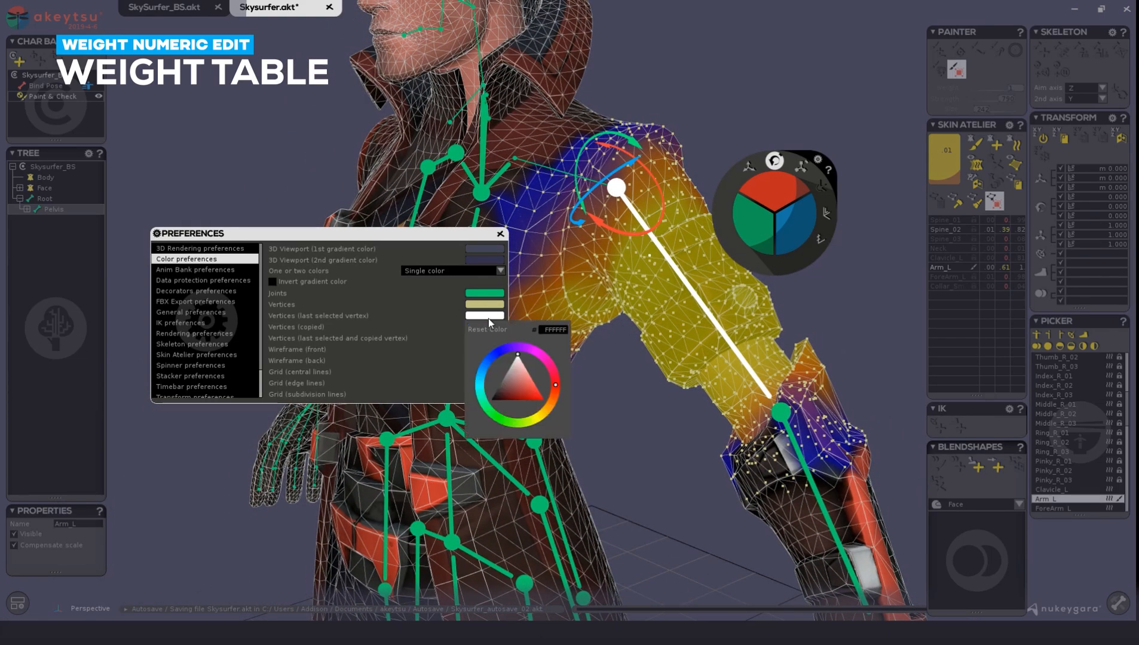
left_click(541, 397)
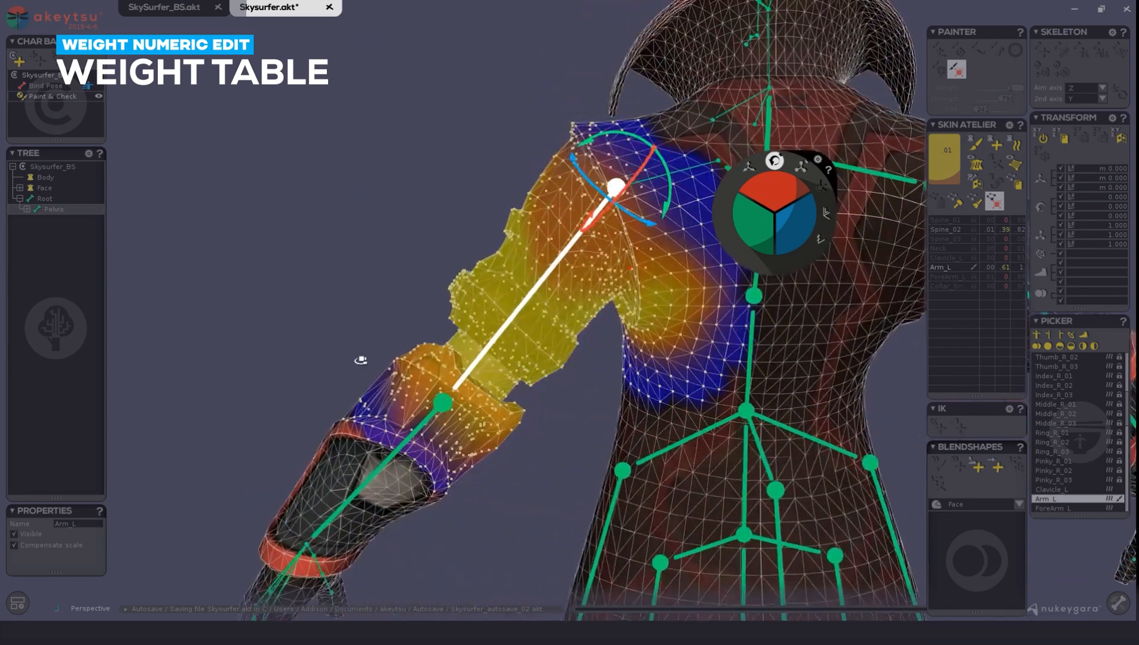
Highlight the Spine_02 influence in the weight table and select a single vertex on top of the left shoulder.
left_click_drag(356, 361, 365, 328, "alt")
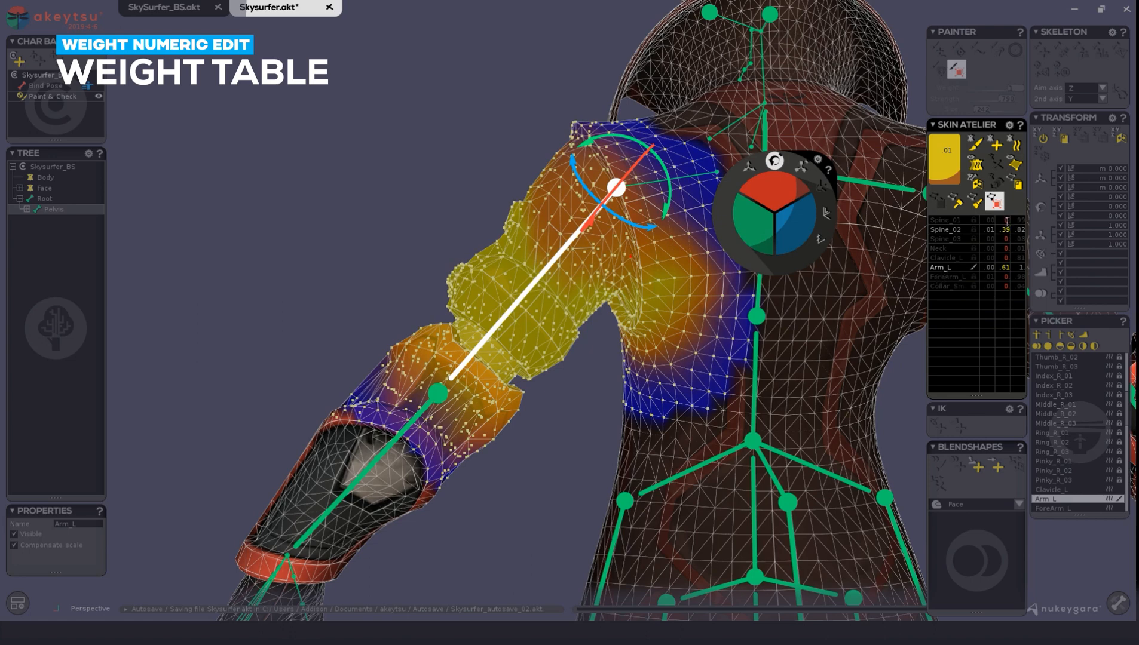
left_click(965, 229)
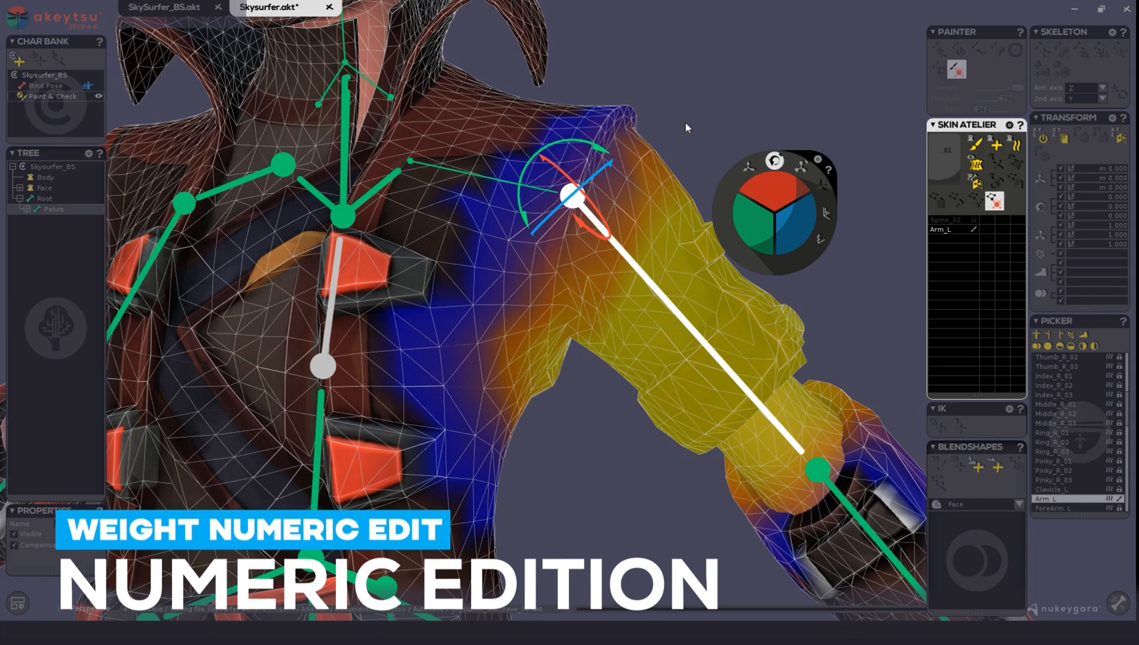
middle_click_drag(686, 123, 622, 101)
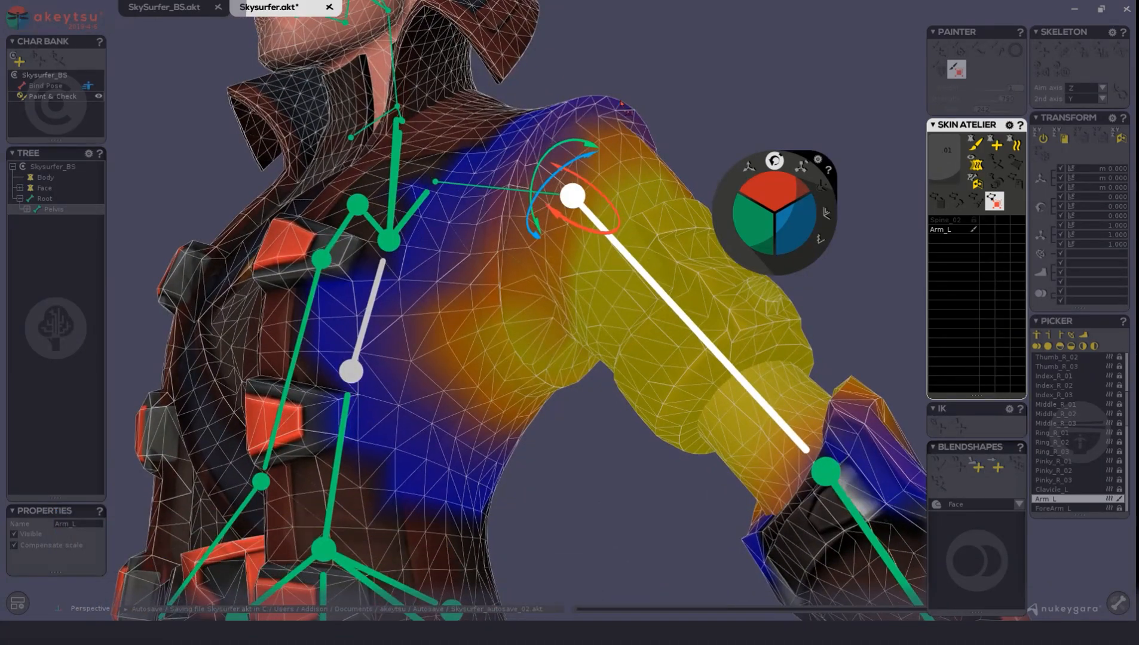
left_click(622, 103)
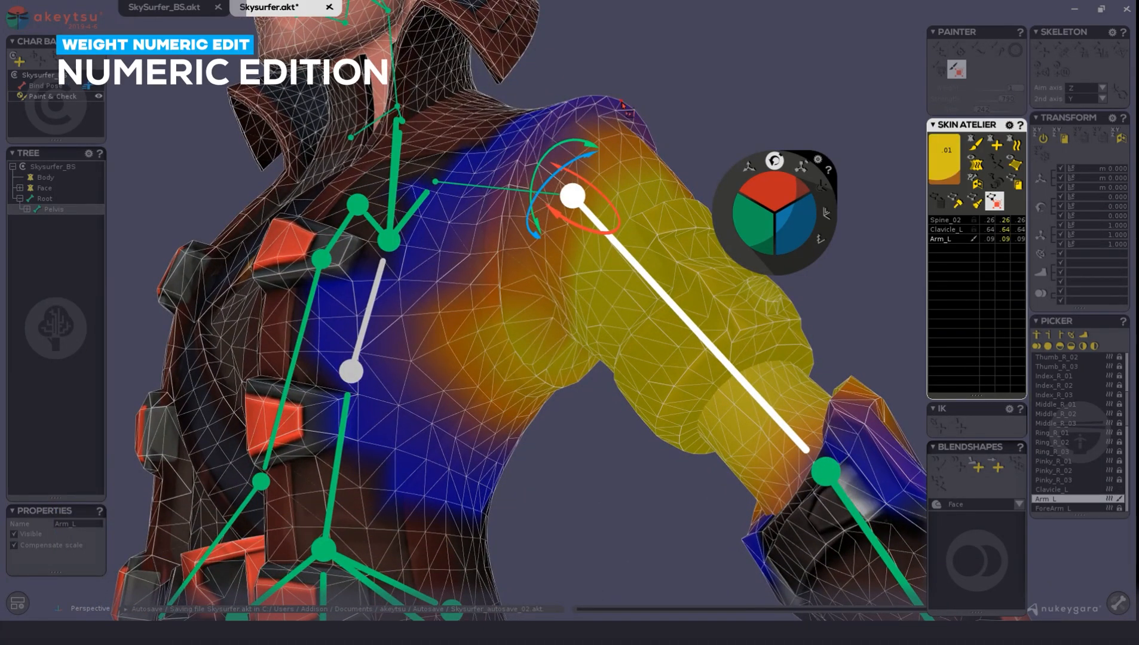
middle_click_drag(623, 106, 655, 187)
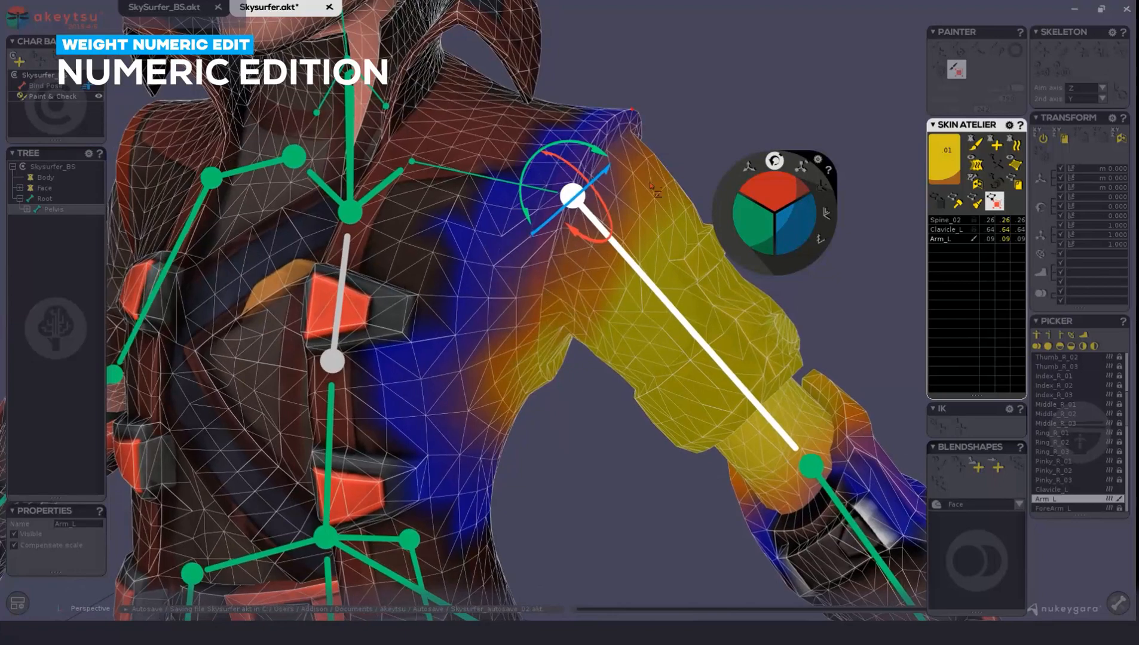
Inspect the weight maps of Clavicle_L, Spine_02 and Arm_L for the selected shoulder vertex.
left_click(952, 229)
left_click(946, 220)
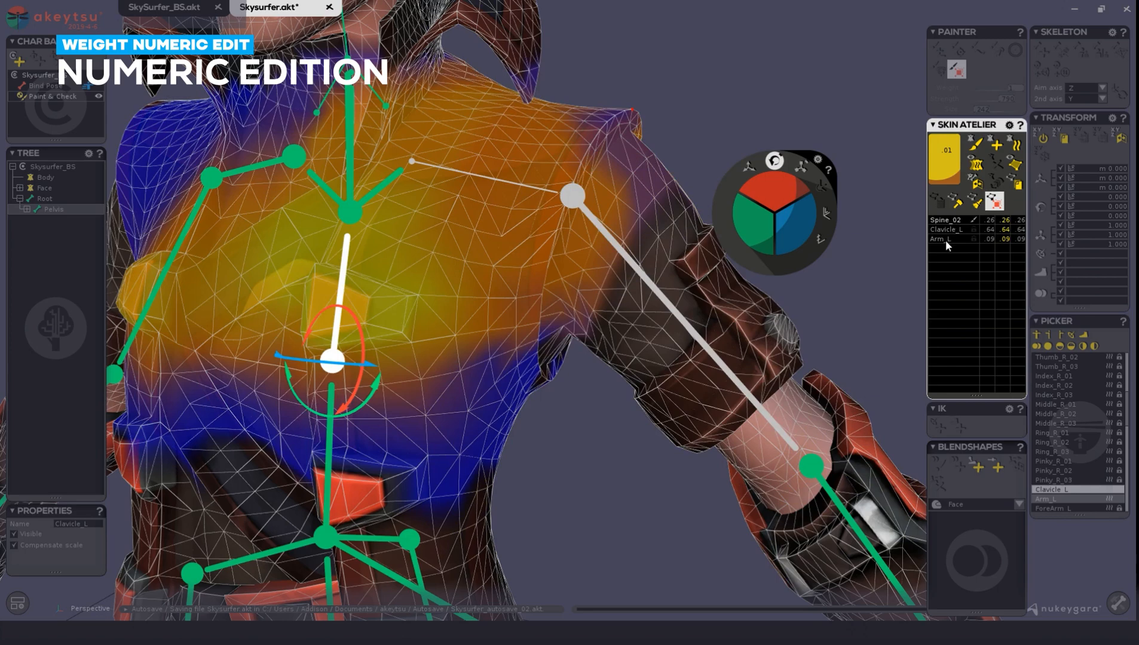
left_click(946, 242)
middle_click_drag(734, 281, 705, 268)
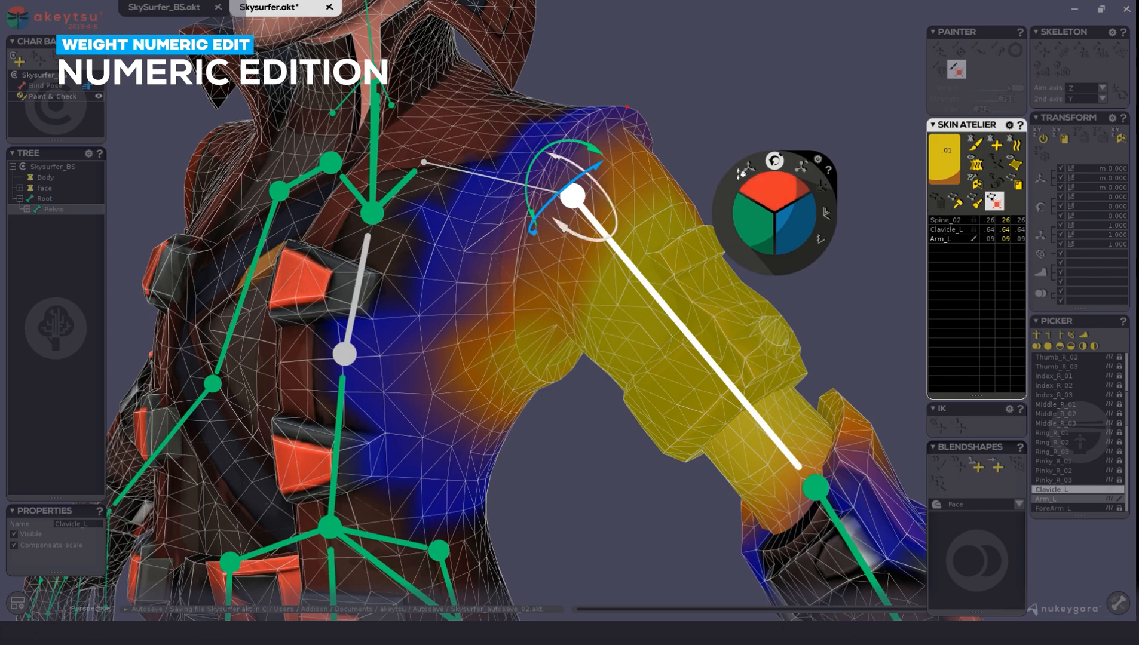
middle_click_drag(654, 133, 692, 131)
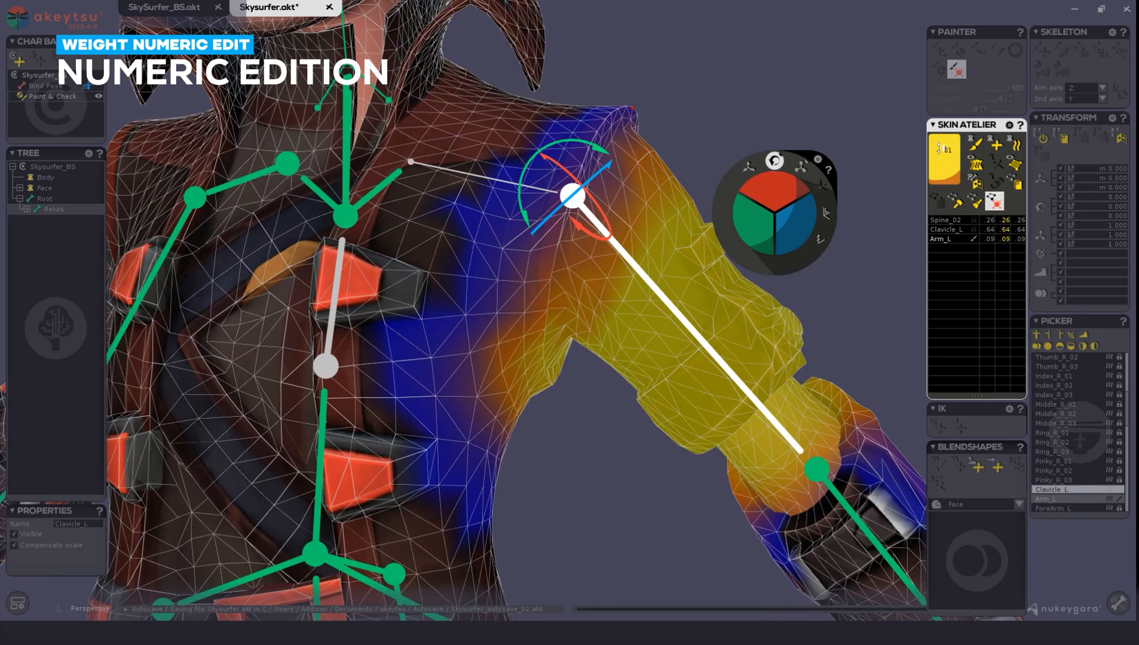
Set the weight increment to .25 and raise the selected vertex's Arm_L weight to 1.
double_click(944, 152)
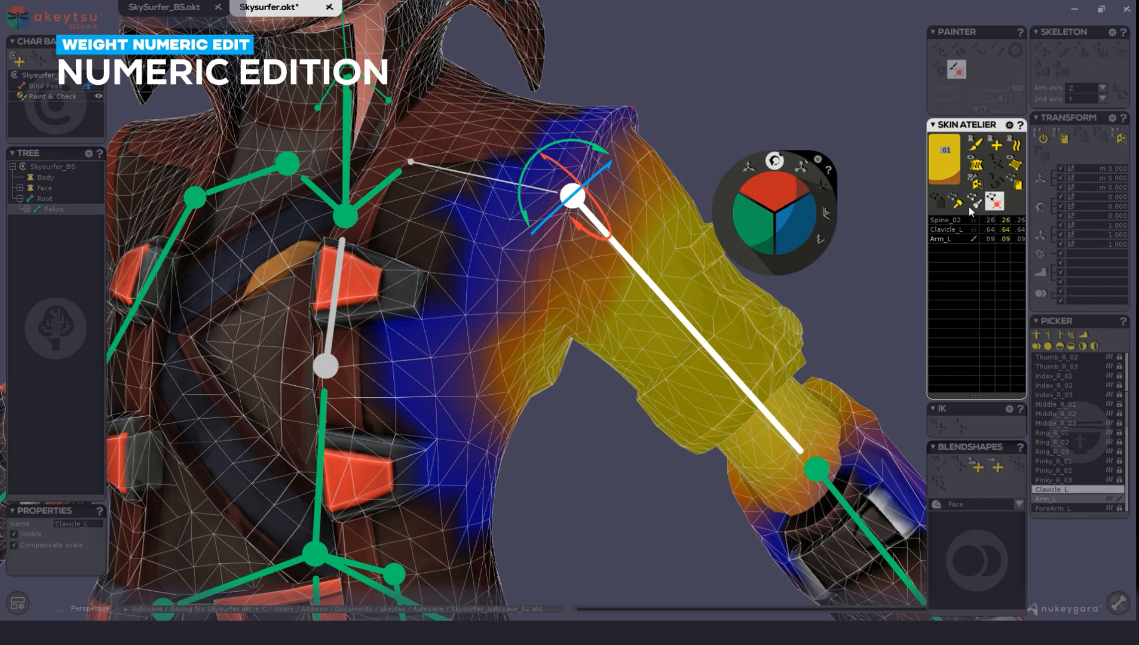
type(".25")
key("Return")
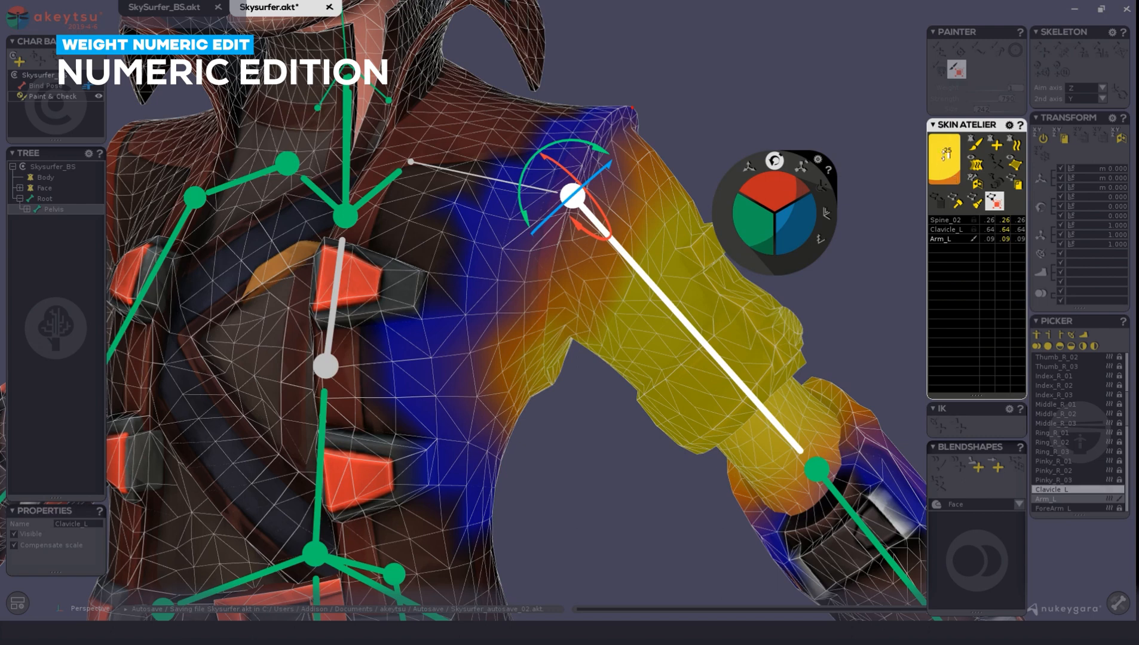
left_click_drag(946, 155, 955, 120)
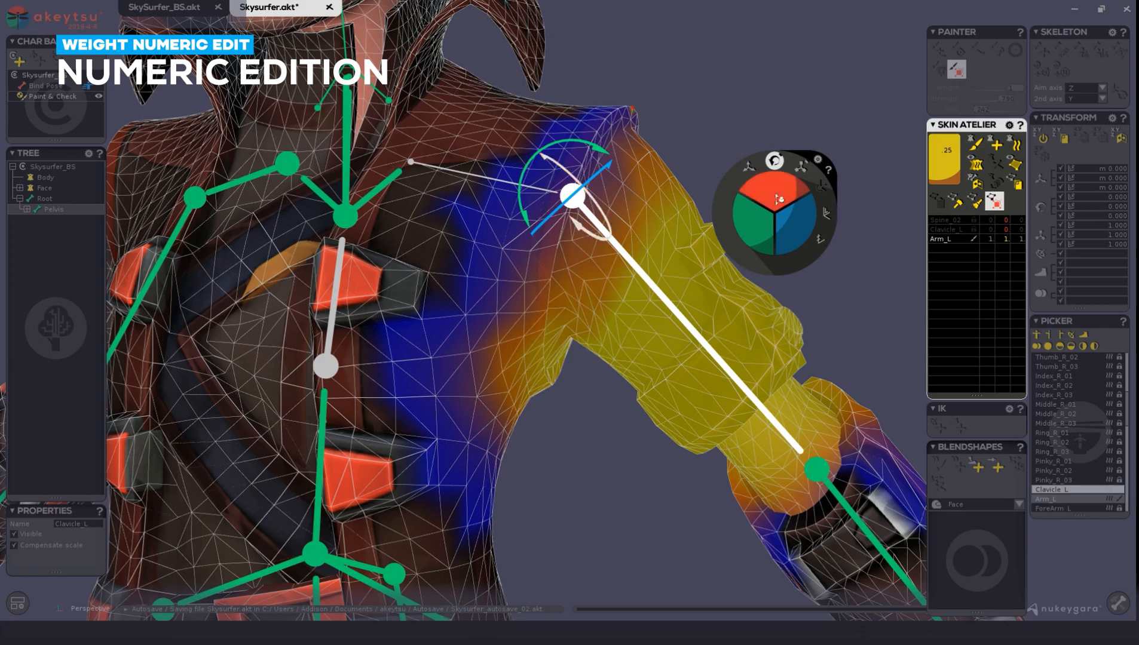
Rotate the Arm_L joint downward to test the deformation and select the displaced shoulder vertex.
left_click_drag(756, 224, 749, 197)
key("ctrl+z")
left_click(643, 284)
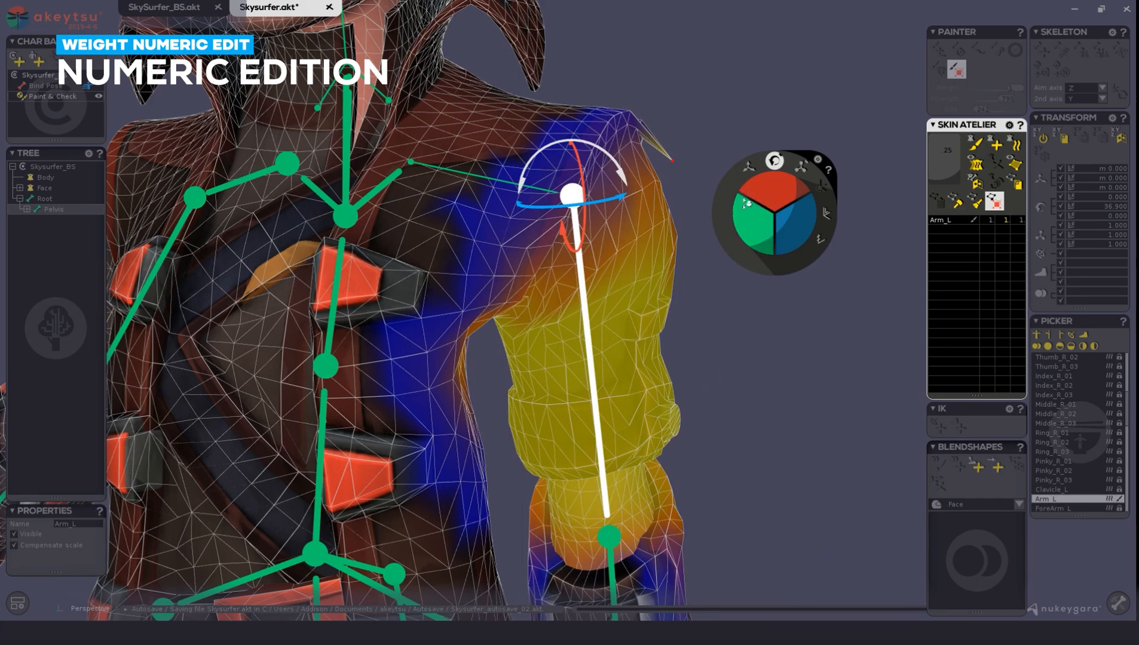
mouse_move(672, 235)
left_mouse_down("alt")
mouse_move(647, 235)
mouse_move(668, 231)
left_mouse_up("alt")
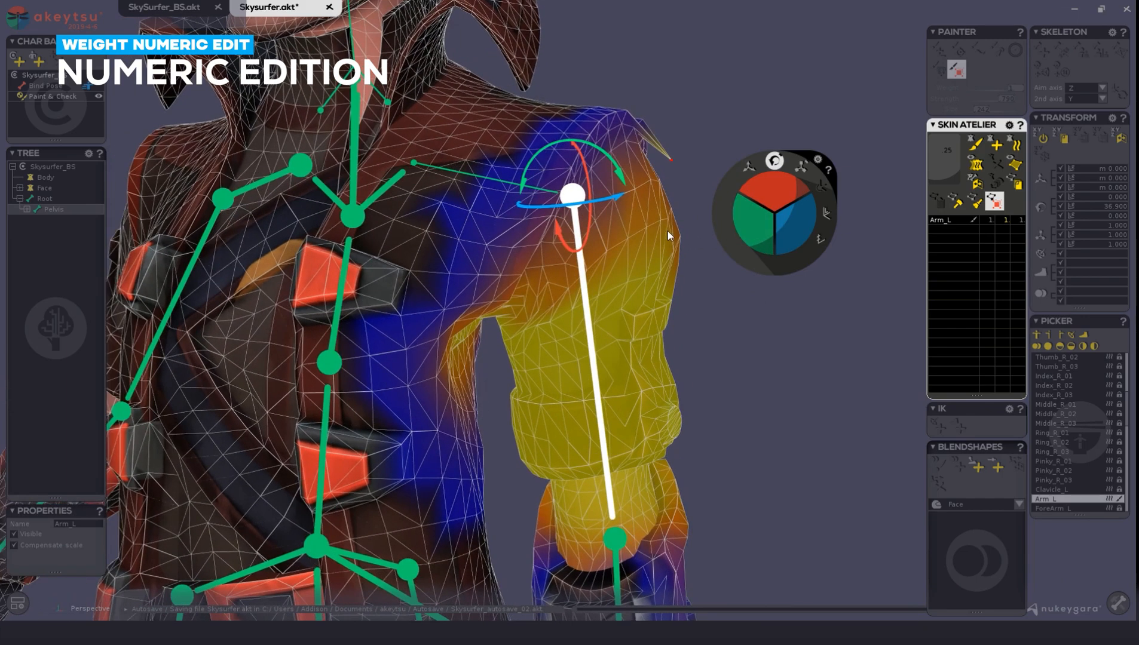
left_click(669, 162)
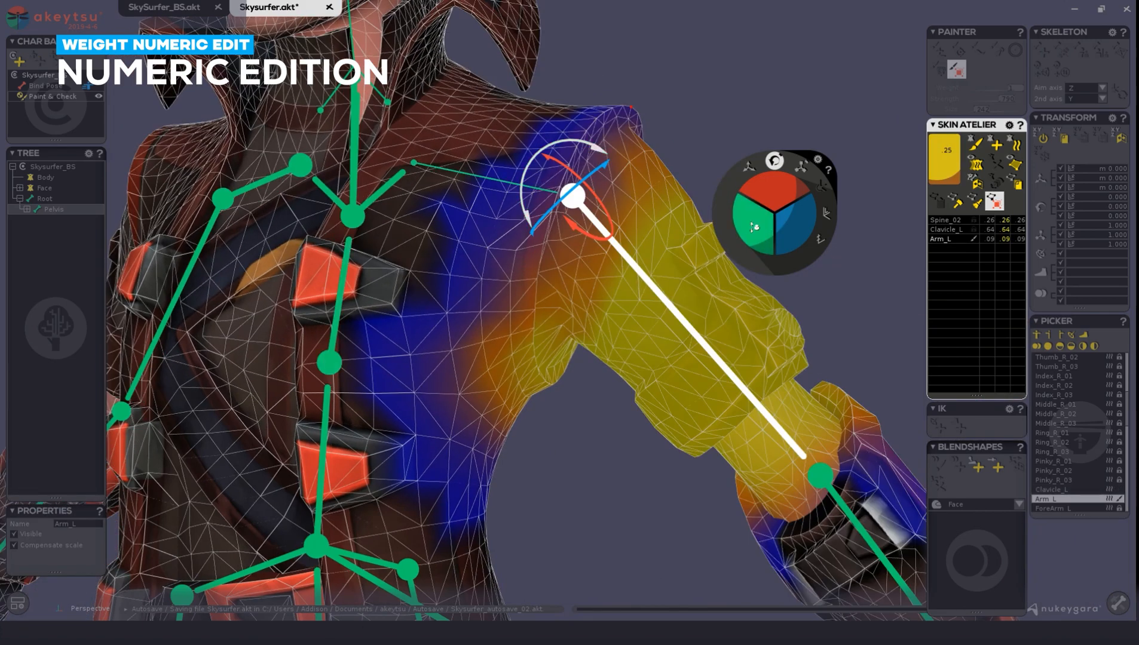
Rotate the Arm_L joint to 32.4 so that the arm hangs down for checking the shoulder.
left_click_drag(755, 229, 747, 205)
left_click_drag(674, 164, 693, 156, "alt")
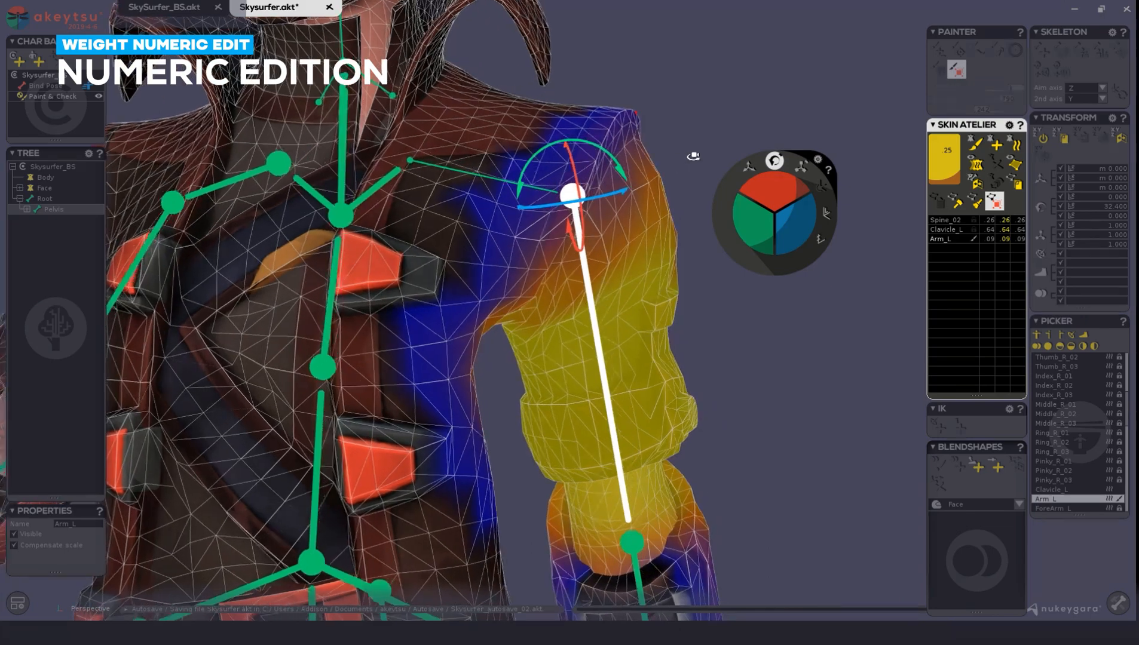
Set the weight increment to .01 and lower the shoulder vertex's Clavicle_L weight to .53.
left_click(947, 230)
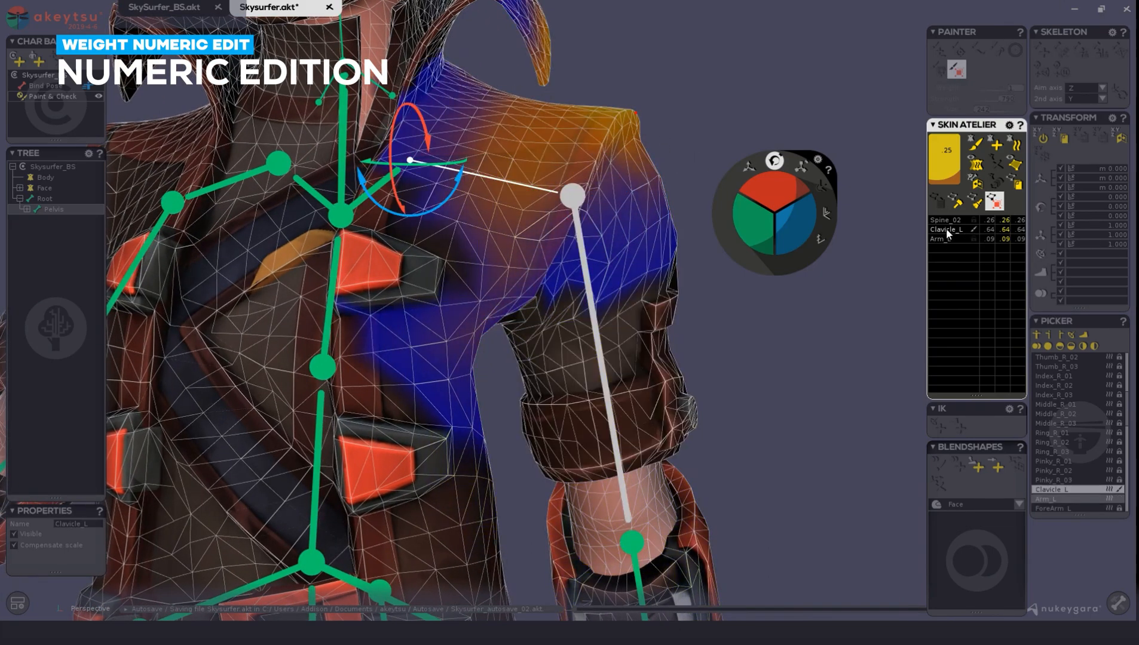
left_click_drag(702, 178, 650, 173, "alt")
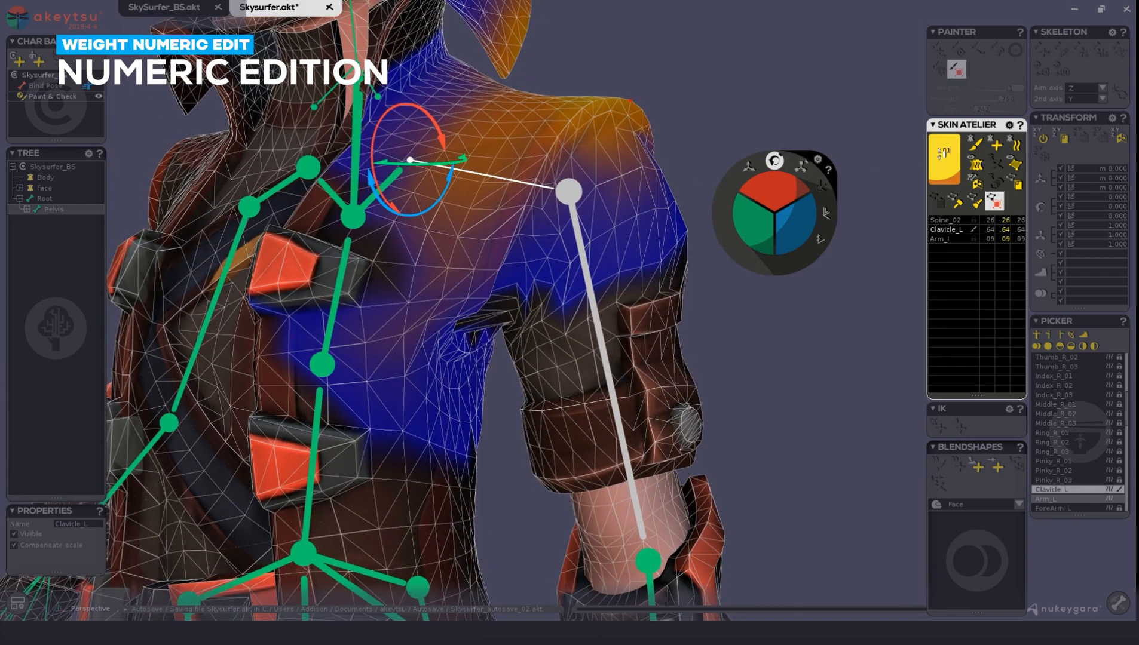
left_click_drag(949, 151, 941, 250)
left_click_drag(933, 129, 950, 172)
middle_click_drag(713, 318, 751, 311)
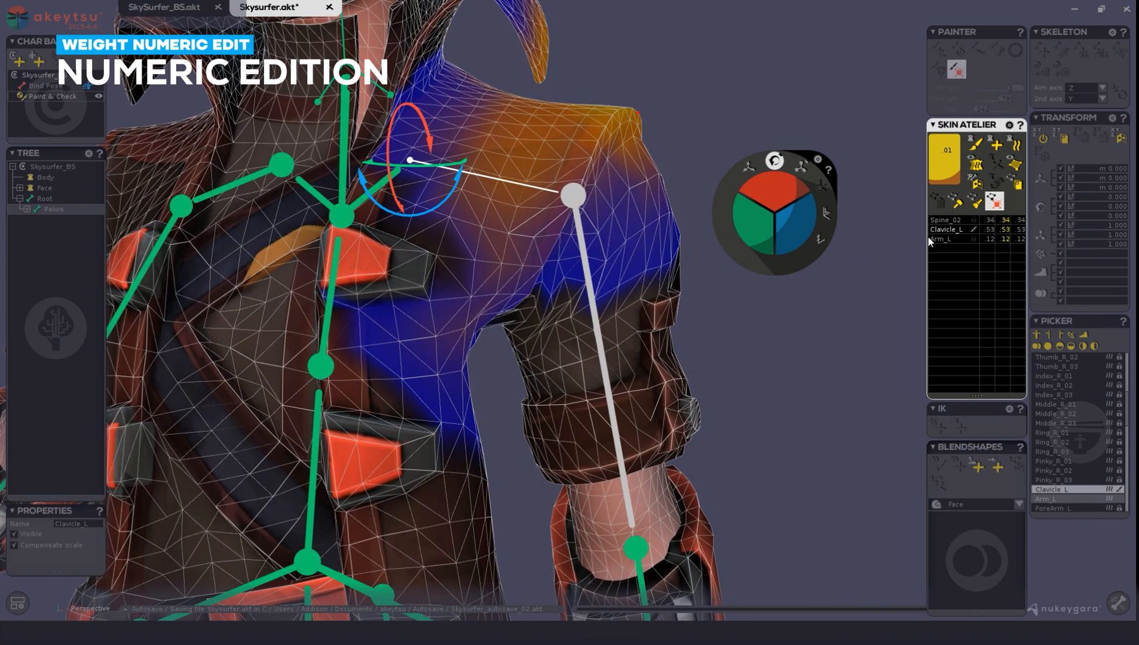
Check the shoulder vertex's influences by activating Arm_L, Spine_02 and Clavicle_L in turn, ending on Arm_L.
left_click(946, 239)
left_click(951, 219)
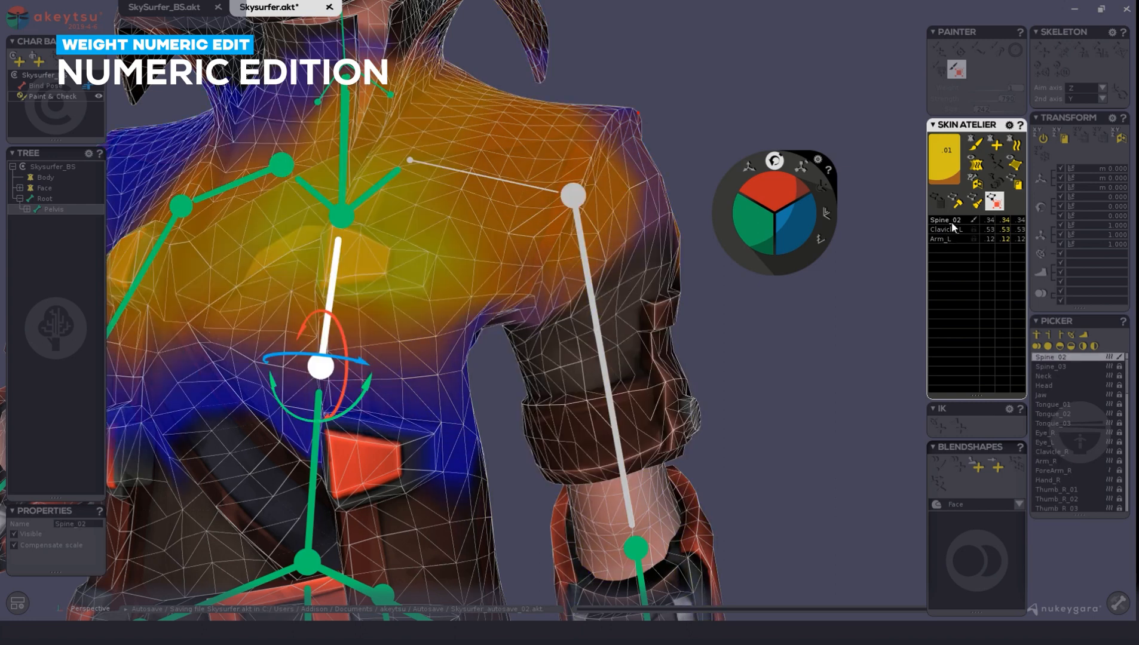
left_click(950, 230)
left_click(950, 239)
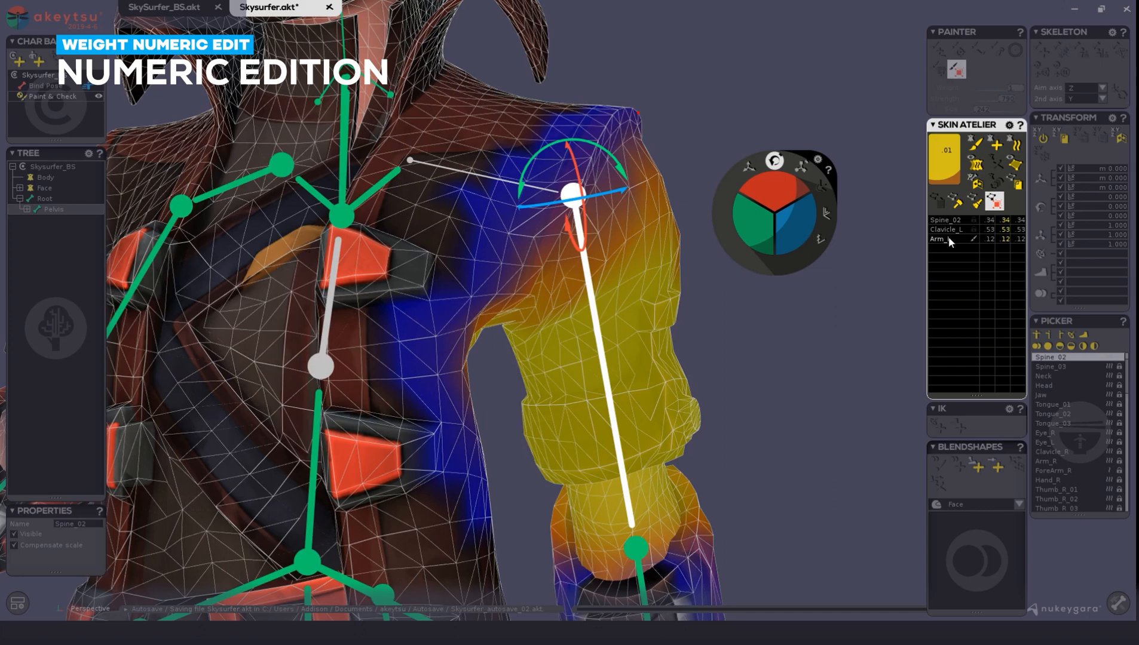
Try lowering the Arm_L weight across a group of shoulder vertices, and undo the change.
left_click_drag(628, 231, 679, 218, "alt")
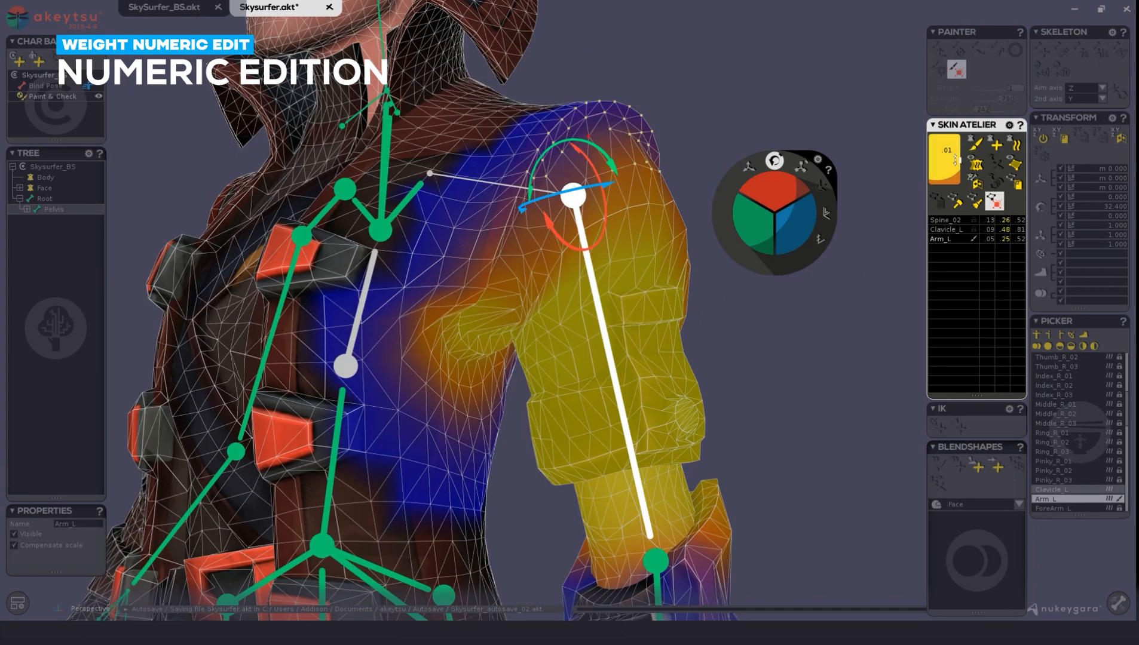
left_click_drag(950, 160, 956, 287)
key("ctrl+z")
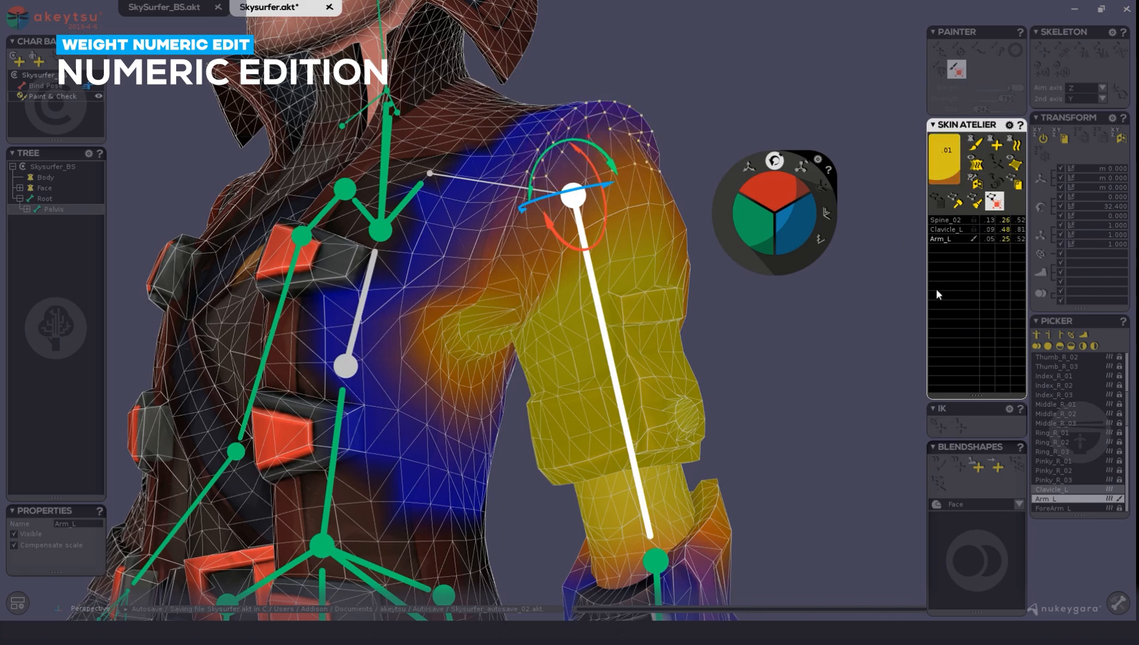
Even out the selected shoulder vertices by applying .48 to Clavicle_L, .26 to Spine_02 and .26 to Arm_L across the whole selection.
middle_click_drag(764, 324, 831, 322)
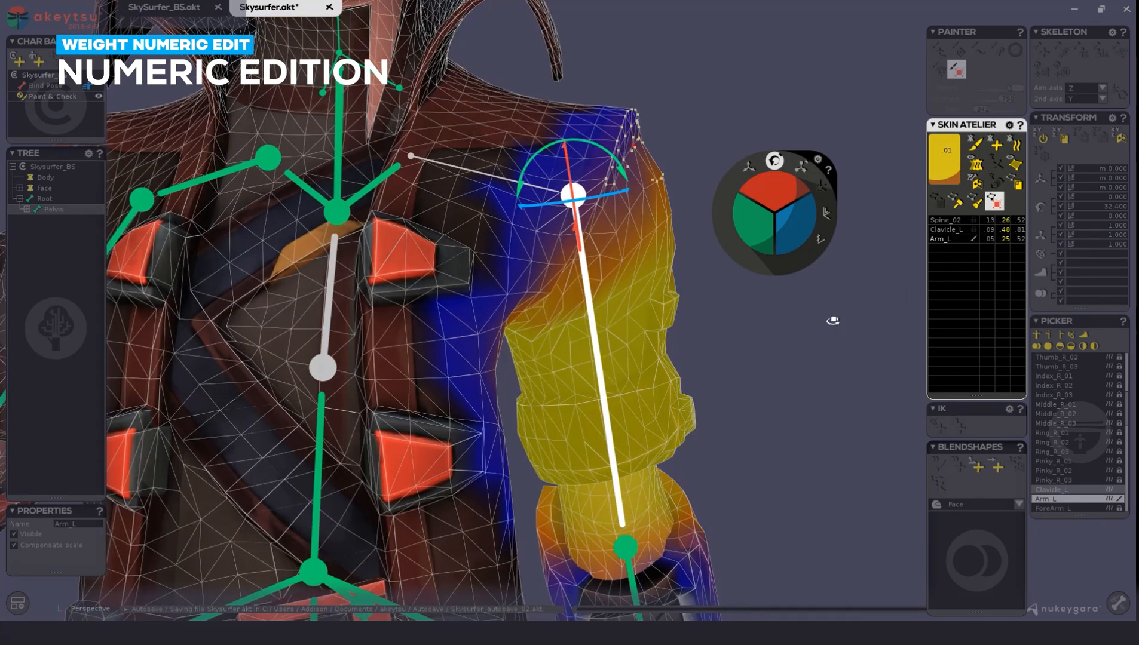
left_click(1005, 230)
key("Return")
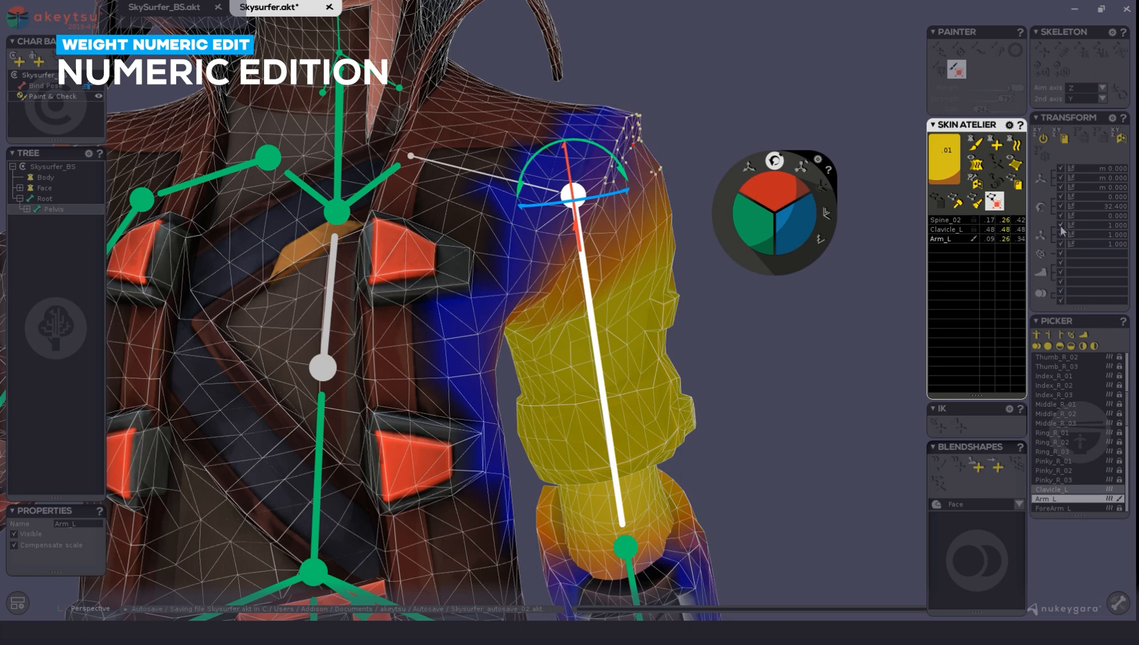
left_click(1005, 220)
key("Return")
left_click(1005, 239)
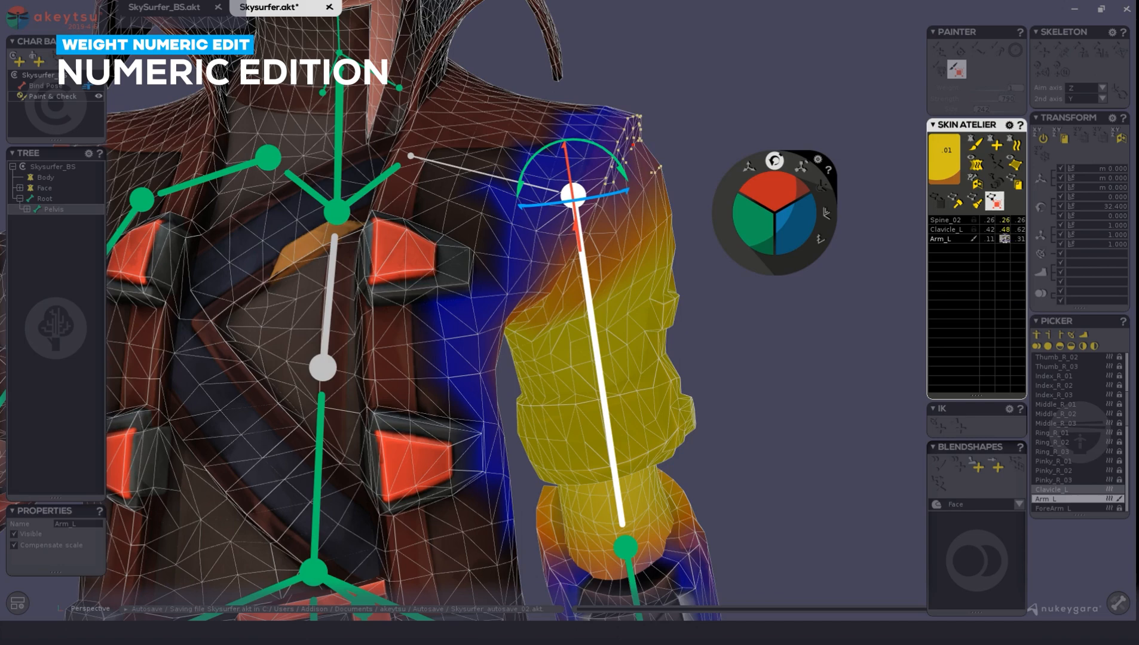
key("Return")
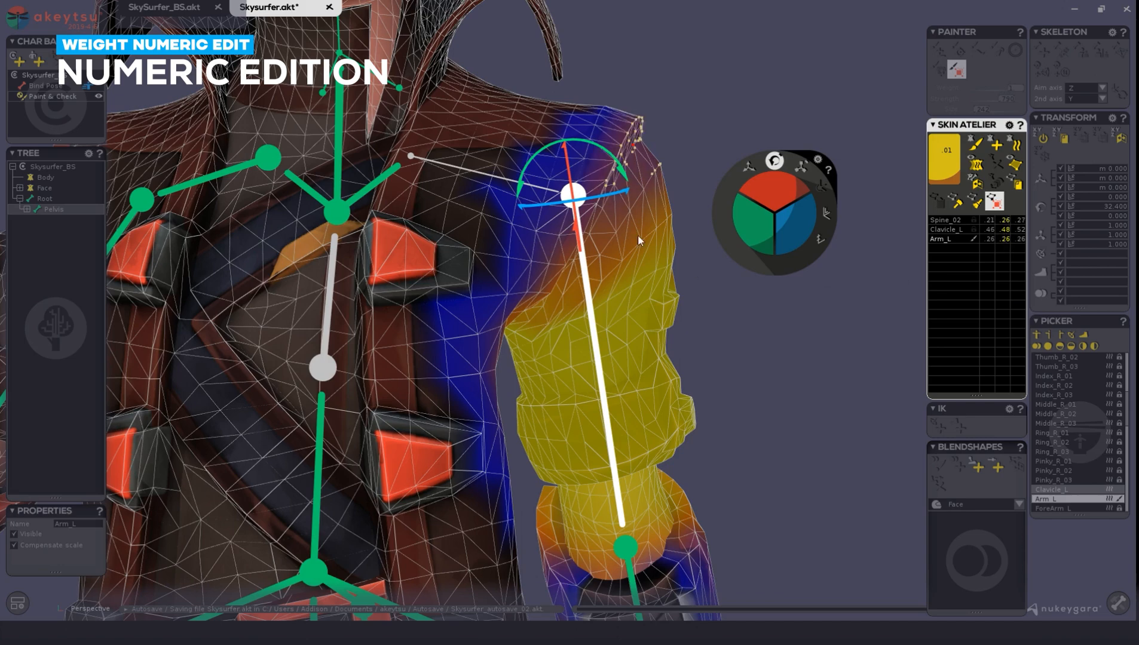
Apply the .26 average weight of Spine_02 again to all selected shoulder vertices and inspect the shoulder's shape.
middle_click_drag(638, 235, 623, 208)
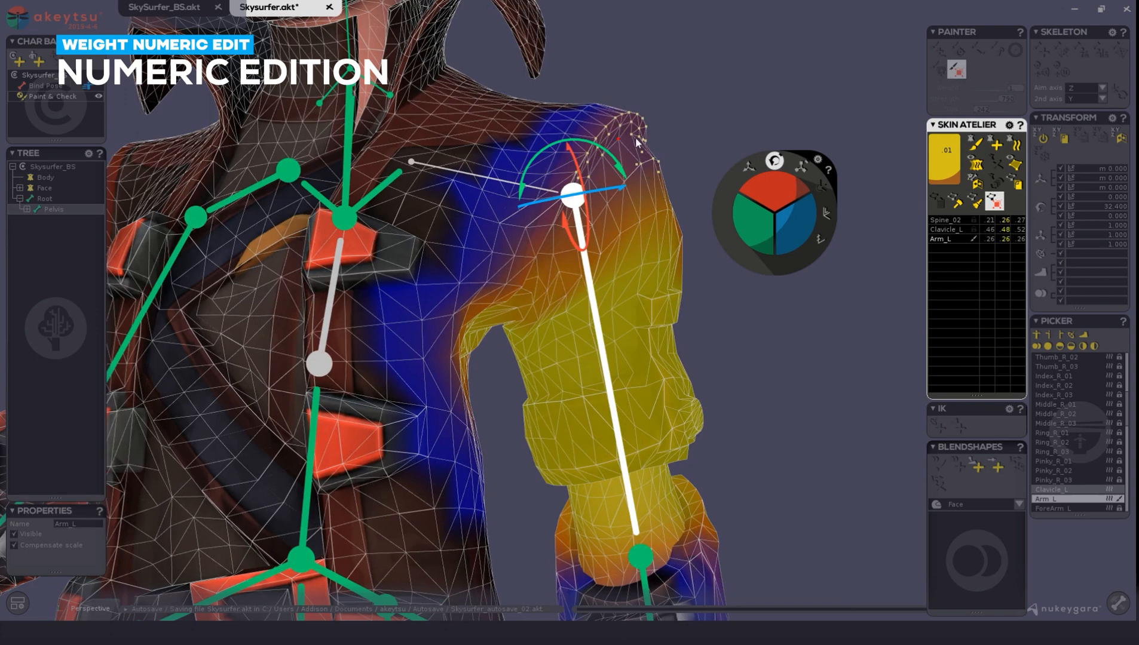
double_click(1006, 240)
key("Return")
middle_click_drag(679, 146, 706, 135)
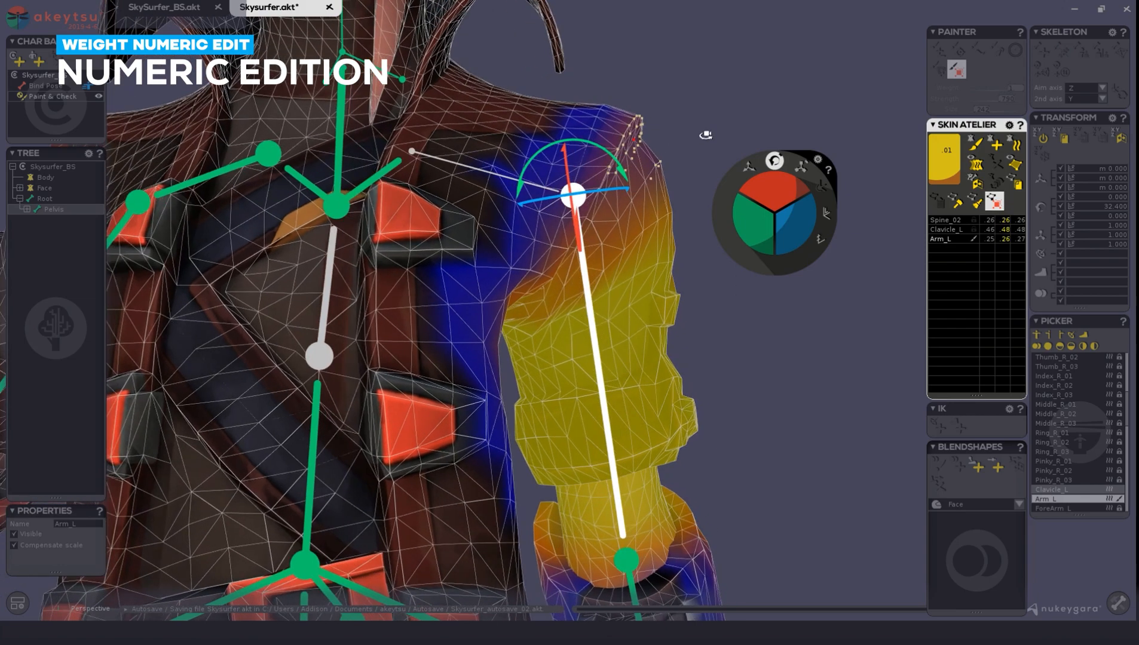
mouse_move(798, 303)
middle_mouse_down()
mouse_move(742, 316)
mouse_move(811, 311)
middle_mouse_up()
Activate the Spine_02 joint and set its weight to 0 on all selected shoulder vertices.
left_click(1004, 221)
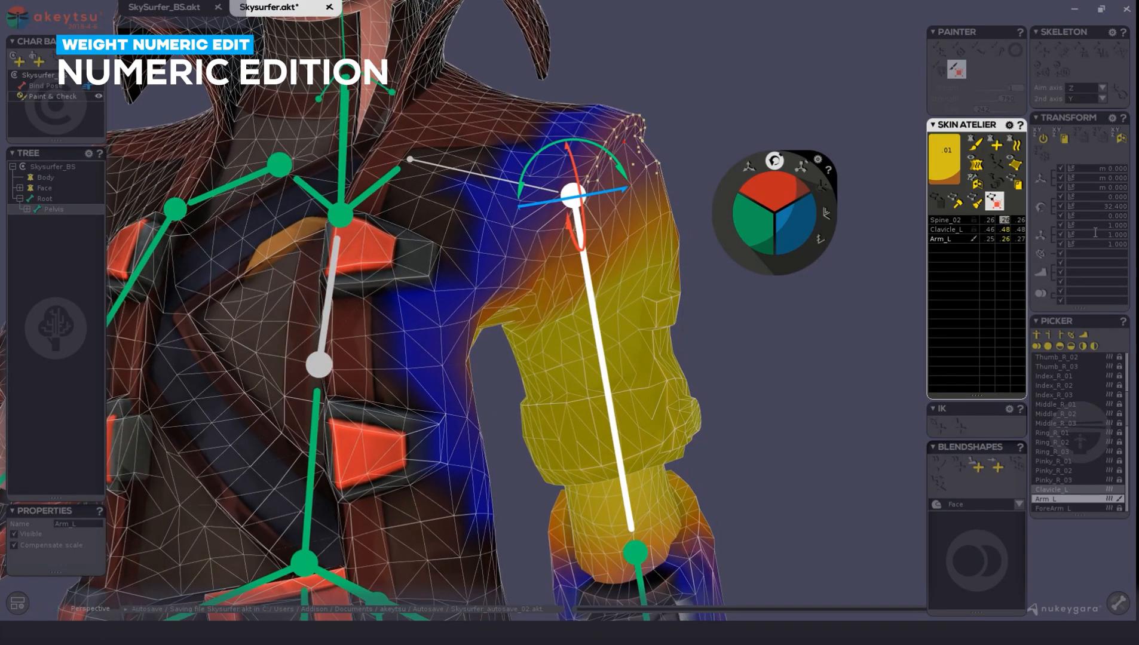
middle_click_drag(666, 339, 729, 342)
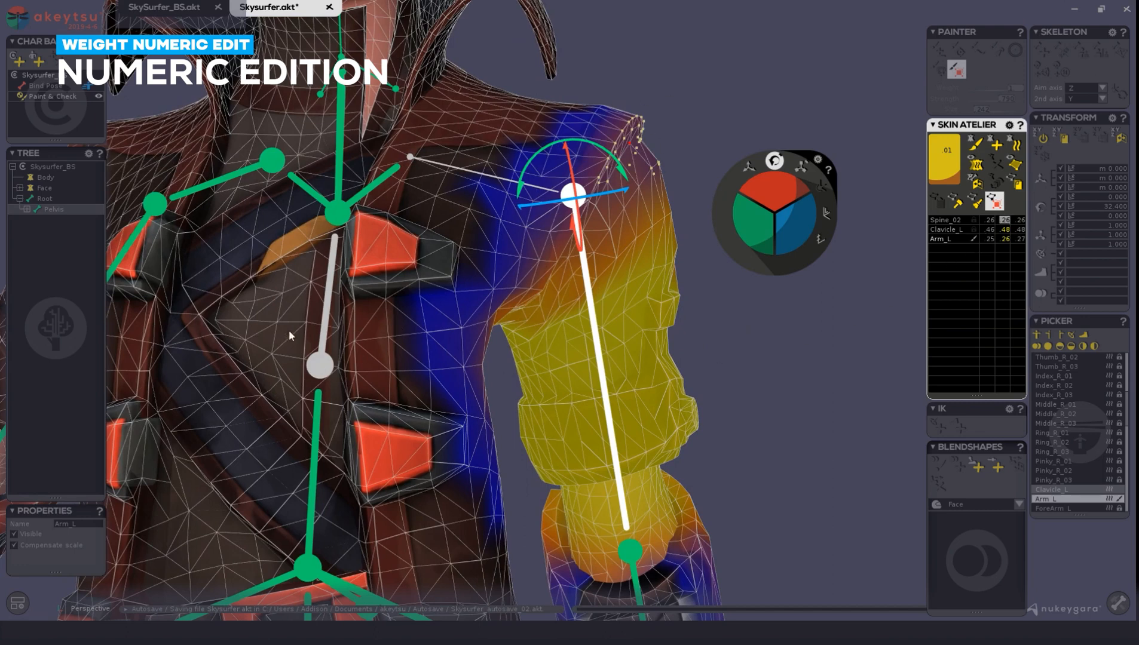
left_click(955, 220)
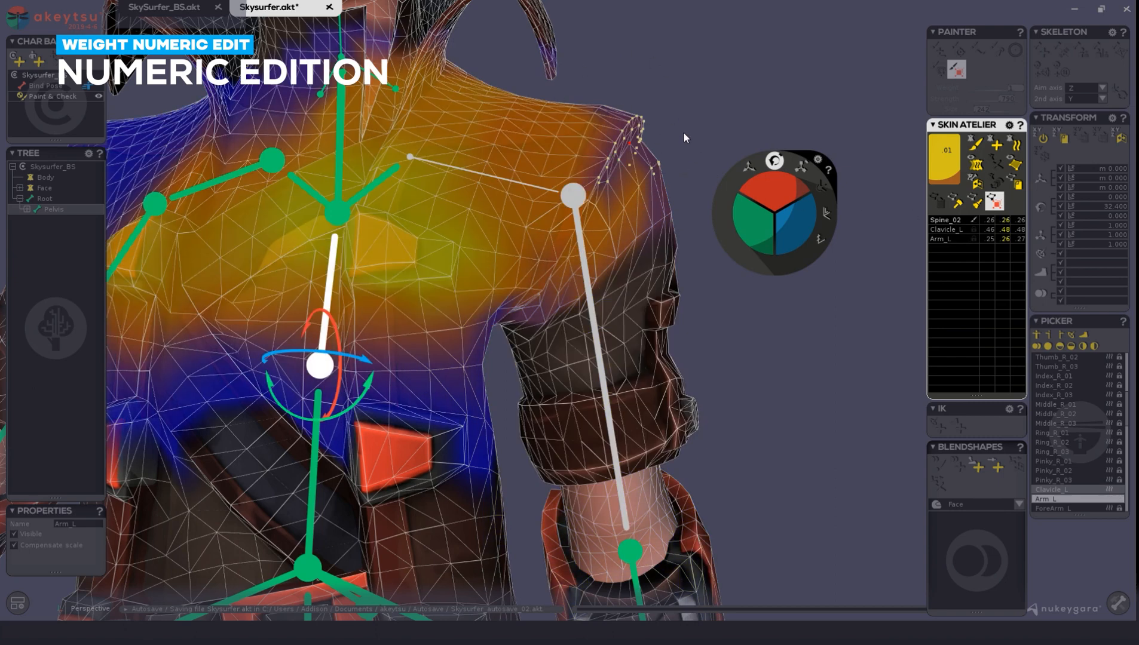
double_click(1005, 220)
type("0")
key("Return")
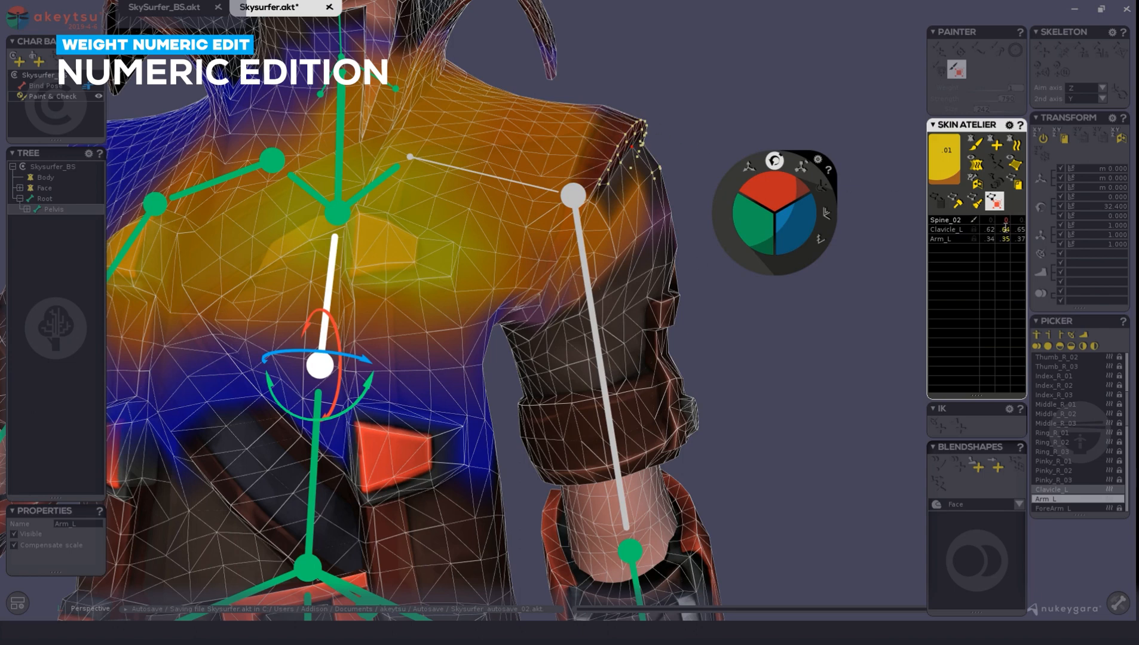
Check the remaining influences on the shoulder by activating Clavicle_L and Arm_L in turn, viewing the arm and upper body around the joint.
left_click(948, 230)
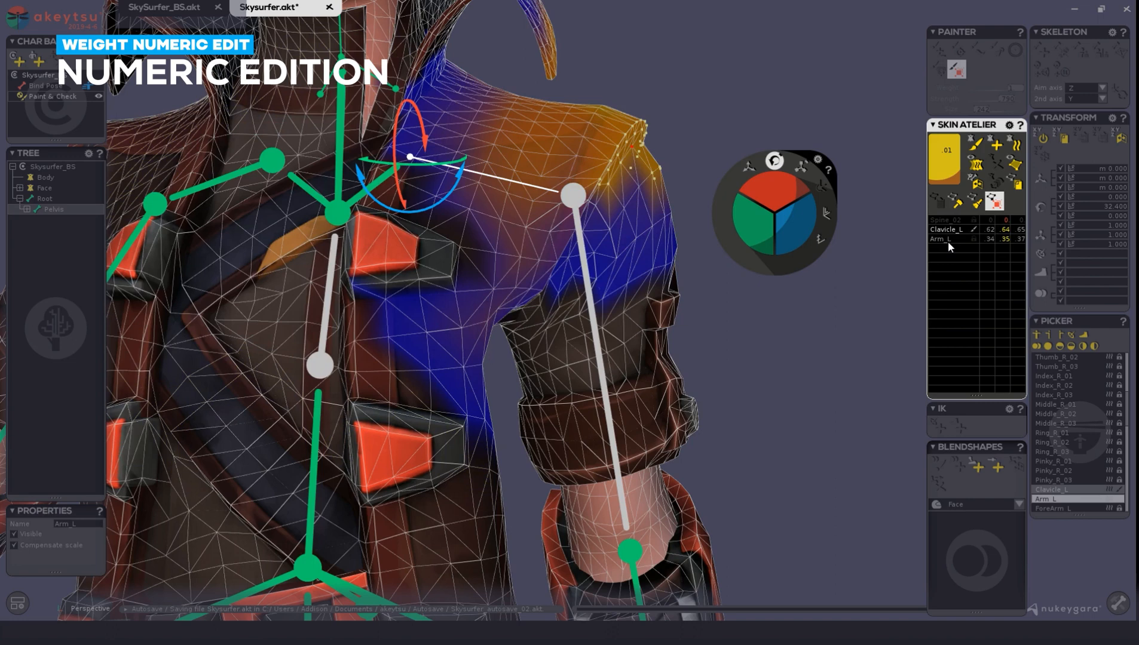
left_click(948, 240)
middle_click_drag(860, 263, 753, 269)
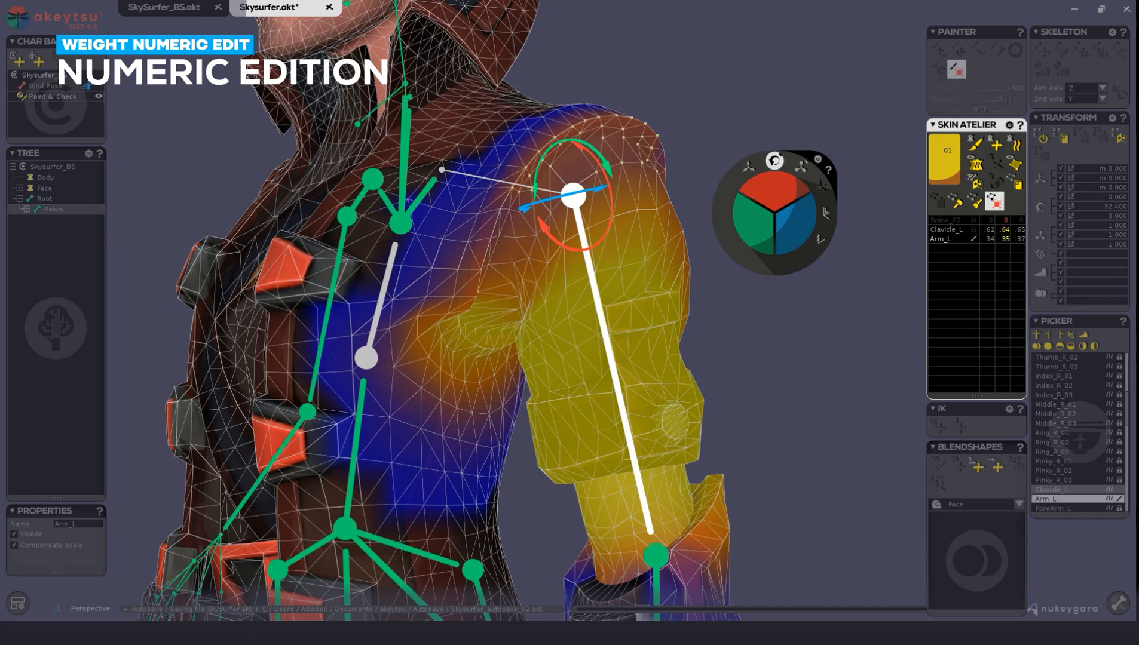
middle_click_drag(448, 321, 516, 367)
scroll(471, 350, "down", 1)
scroll(566, 376, "down", 2)
middle_click_drag(624, 381, 464, 379)
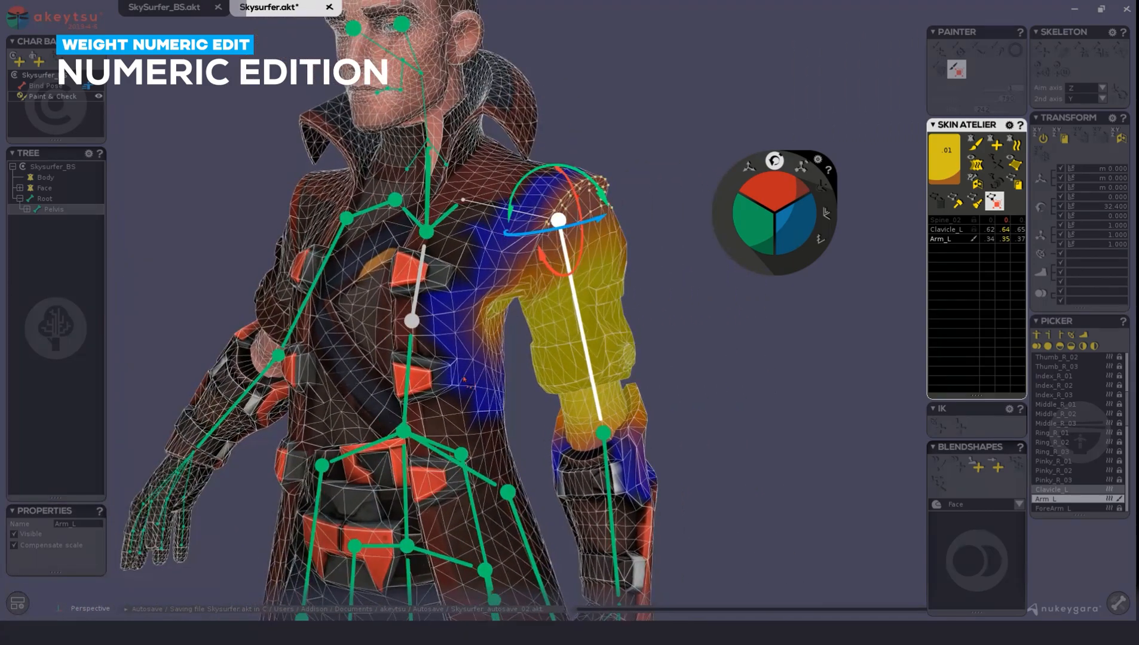